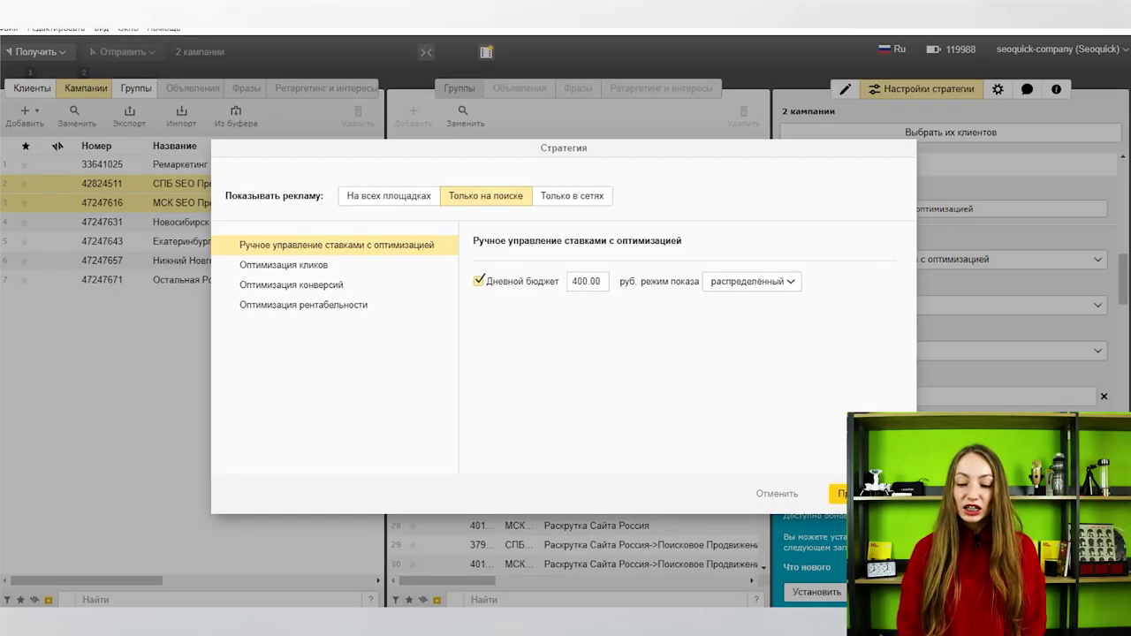
Apply search-only manual bidding with optimization and a distributed daily budget of 400 rubles to the two selected campaigns.
key(Return)
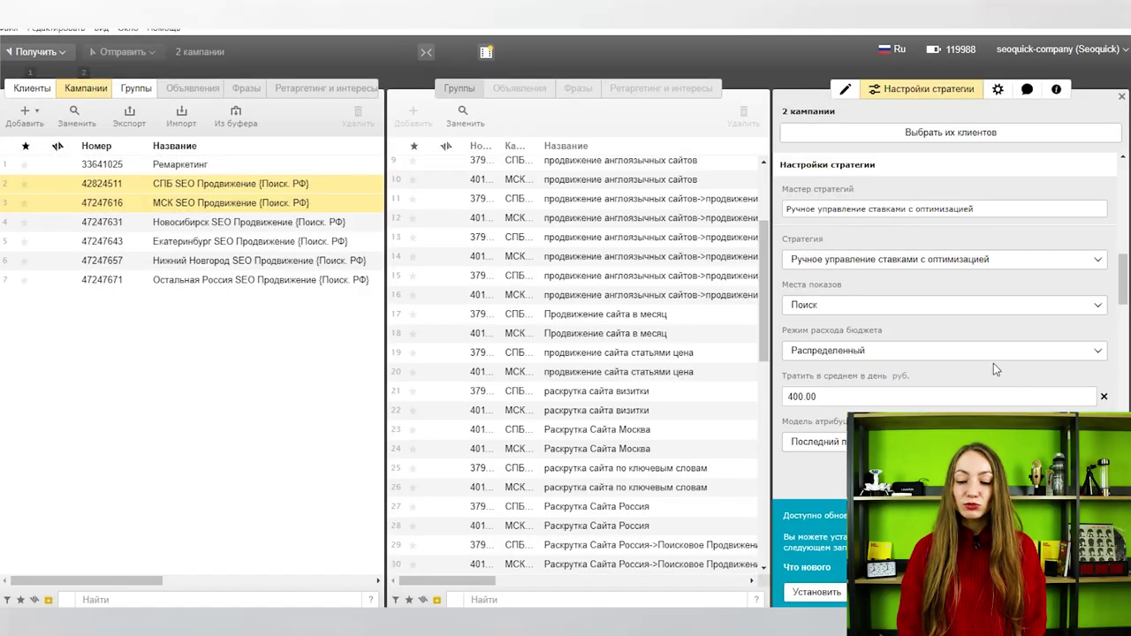
click(856, 399)
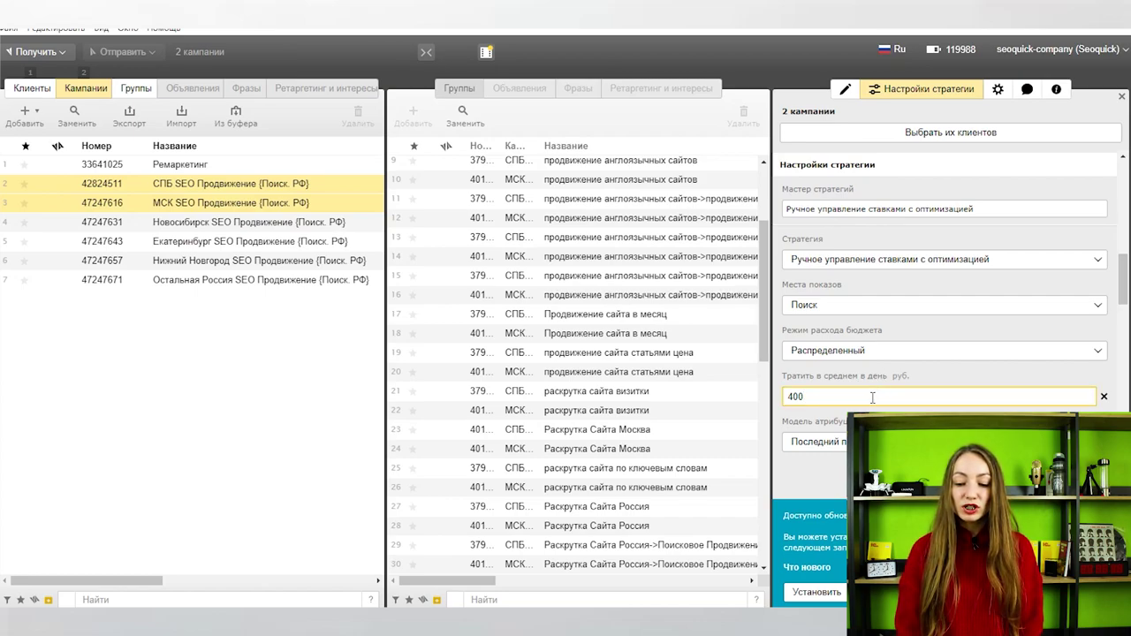
key(Return)
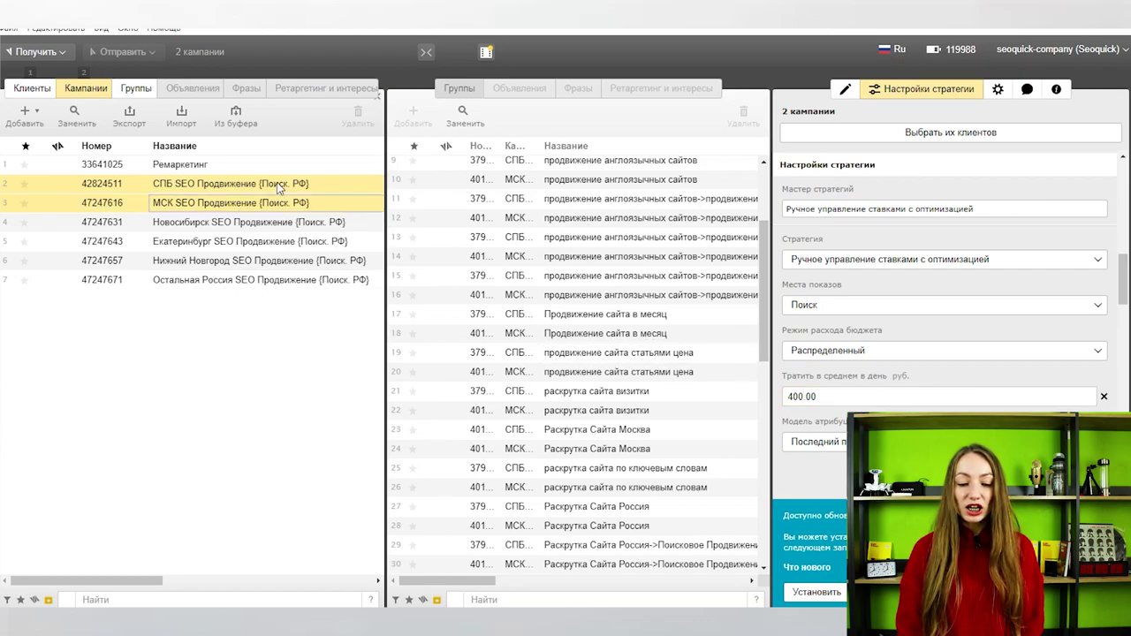
Add the negative phrase "одесса" at campaign level to both the СПБ and МСК SEO Продвижение campaigns.
ctrl+click(271, 203)
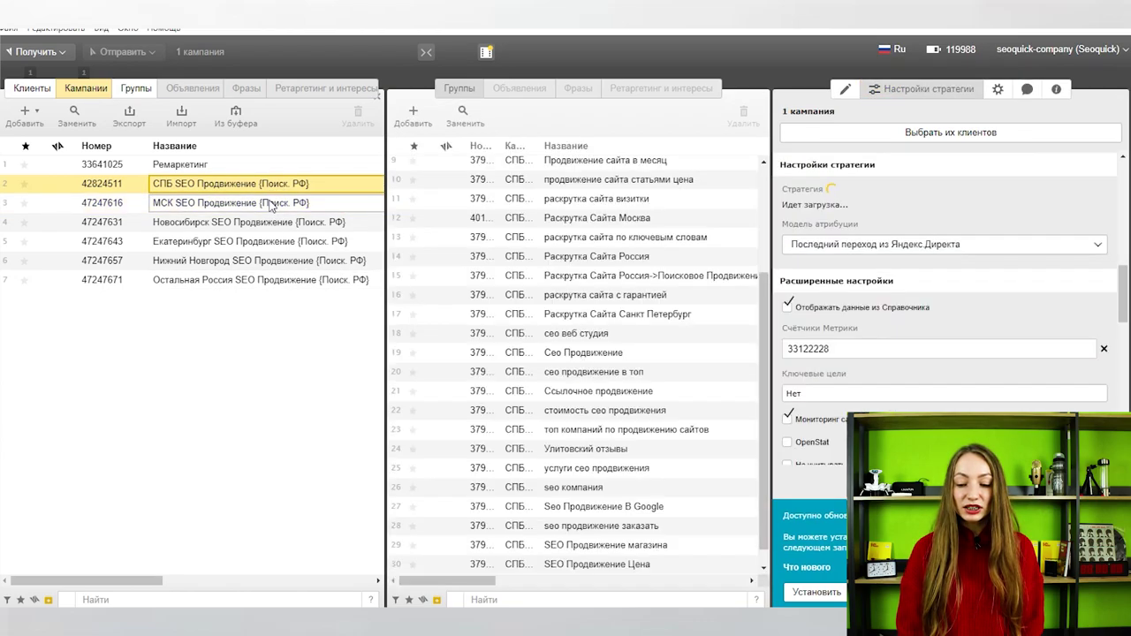
click(271, 204)
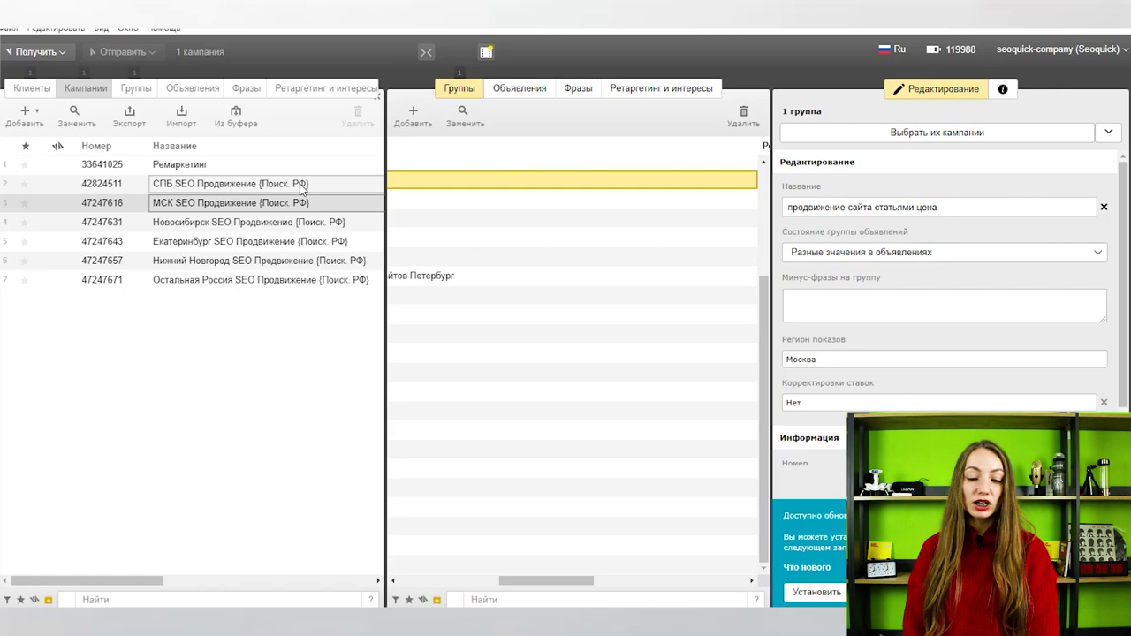
ctrl+click(301, 185)
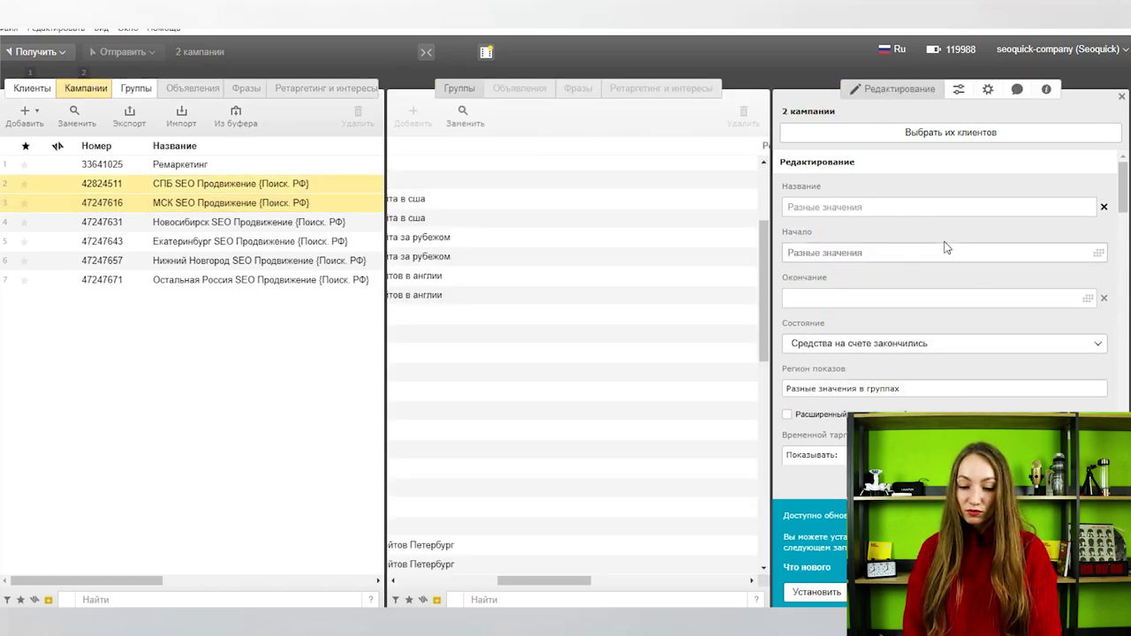
scroll(944, 247, down, 3)
scroll(944, 330, down, 2)
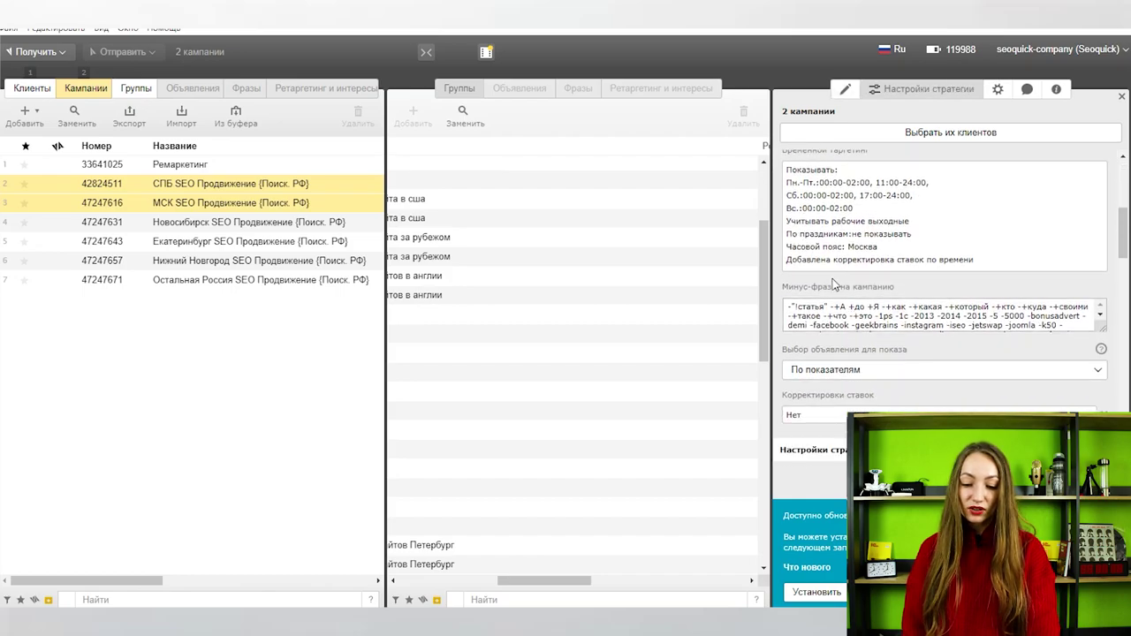
drag(855, 316, 967, 334)
click(960, 327)
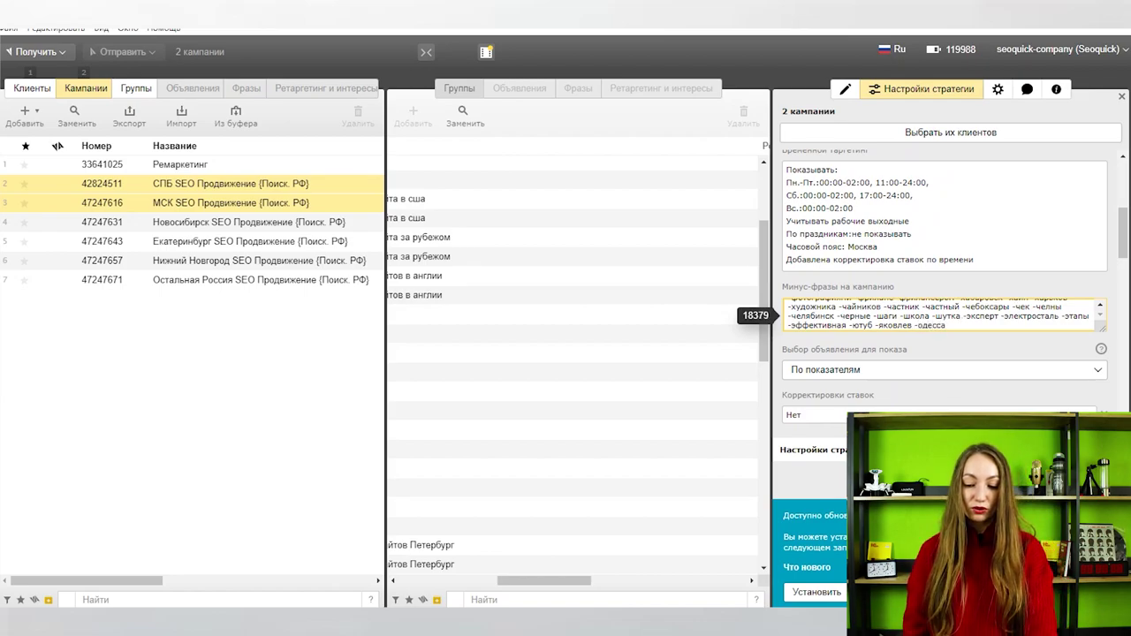
key(Return)
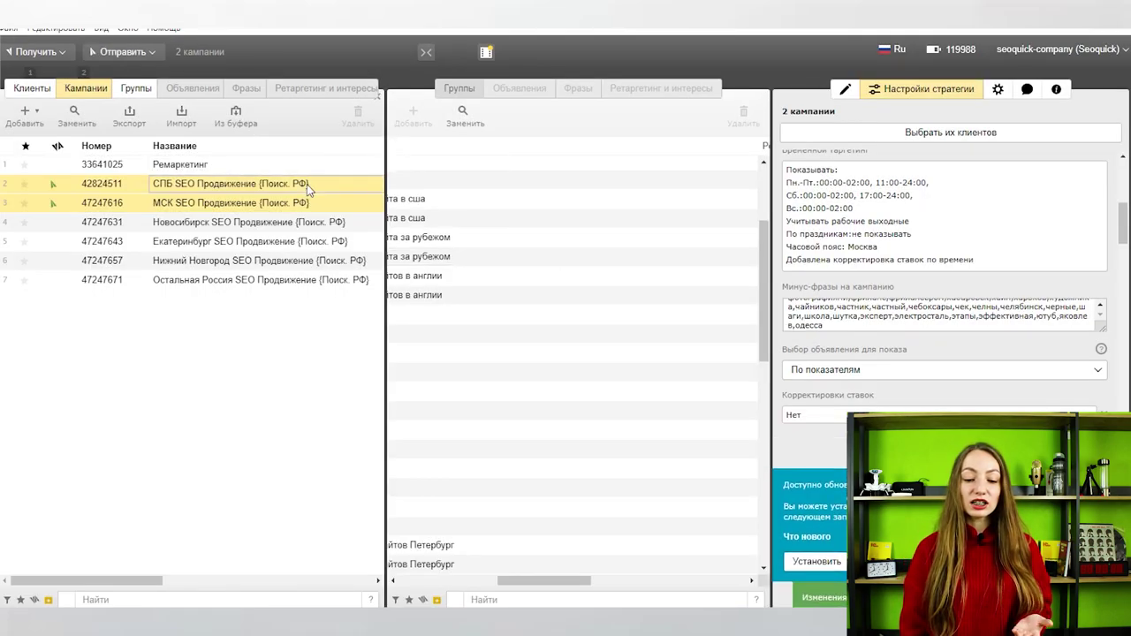
Add the group-level negative phrase "москва" to the group Раскрутка Сайта Россия in the СПБ SEO Продвижение campaign.
click(308, 186)
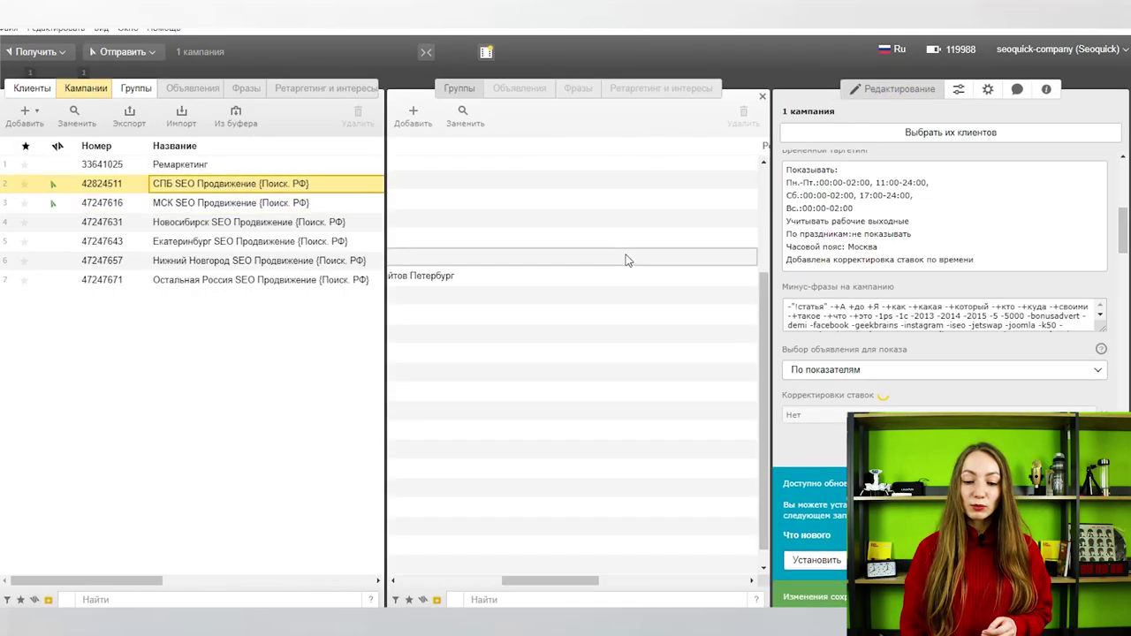
click(654, 261)
click(846, 310)
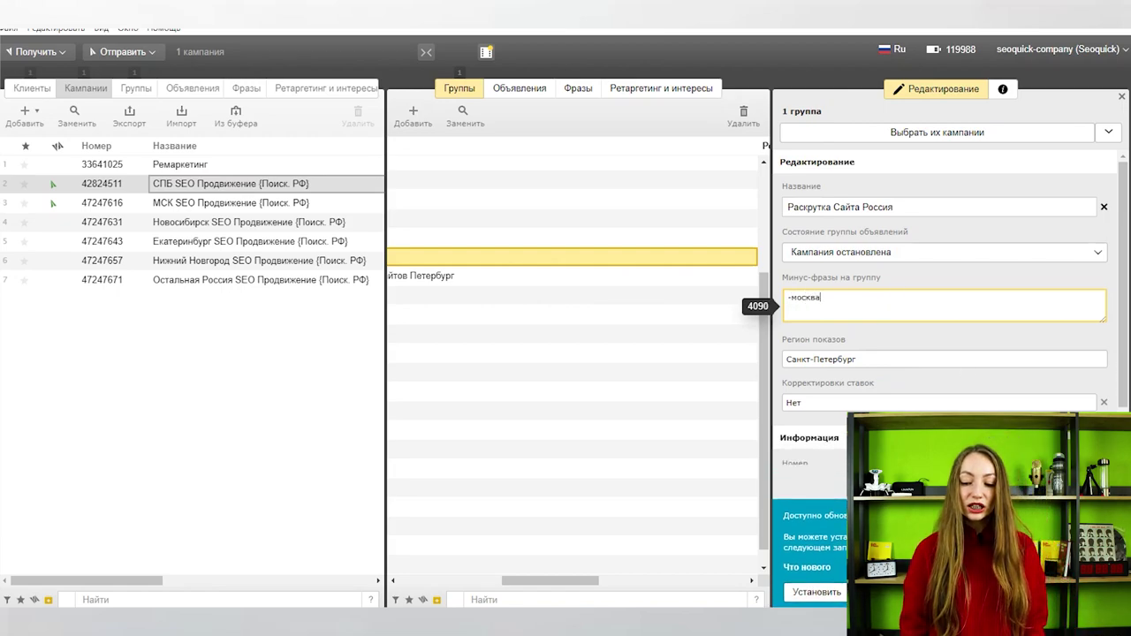
click(747, 354)
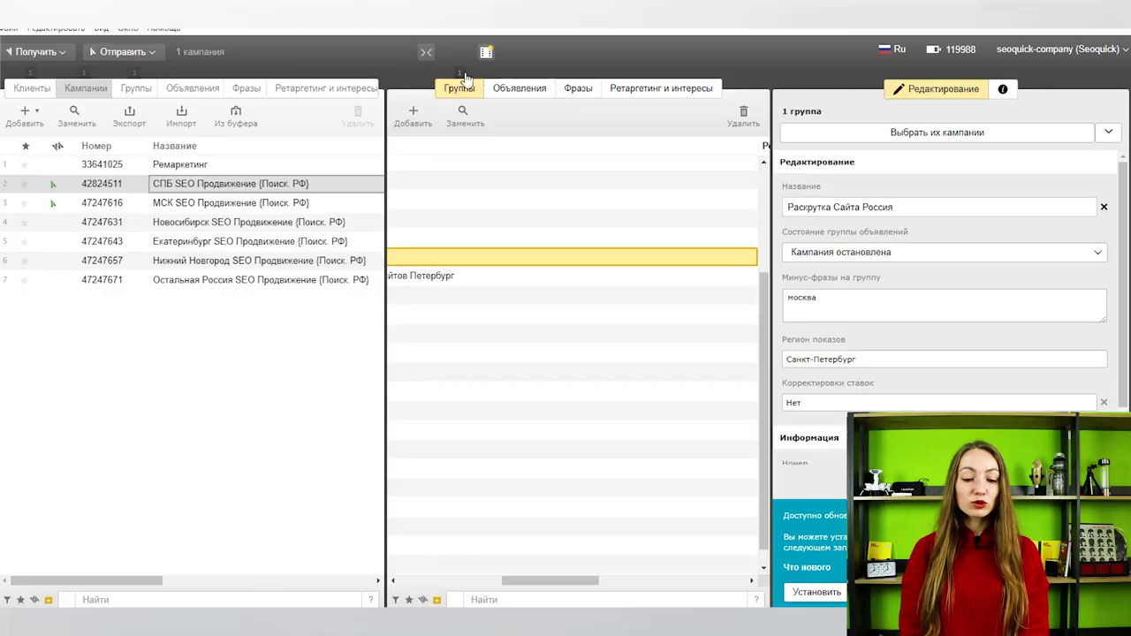
Optimize all phrases in all groups of the СПБ and МСК campaigns with cross-negatives and duplicate merging.
shift+click(241, 204)
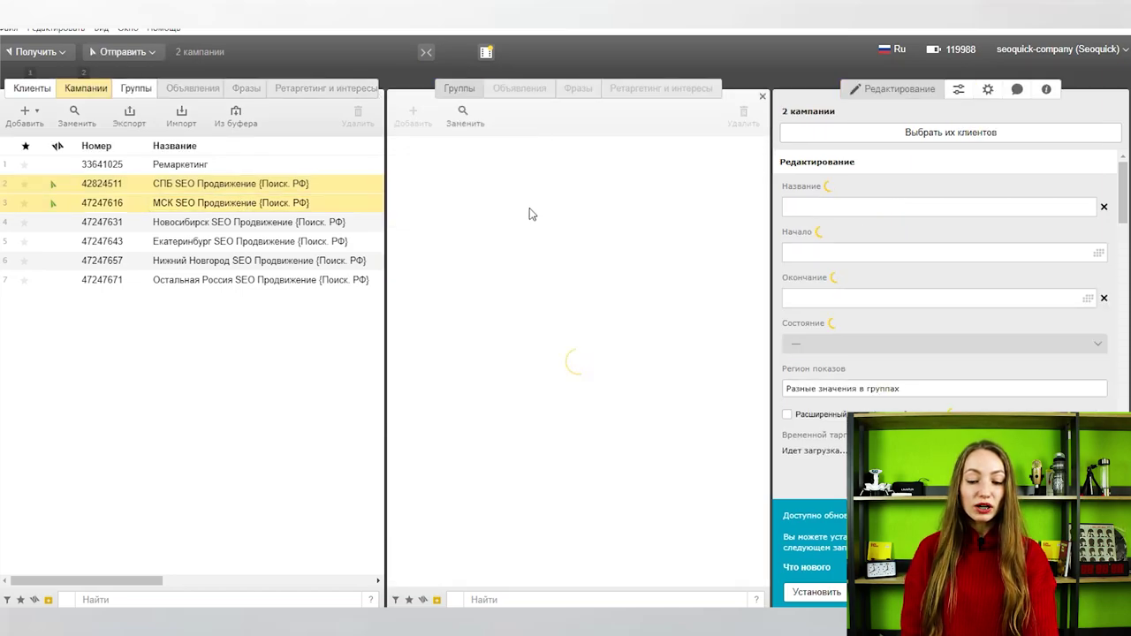
click(530, 209)
key(ctrl+a)
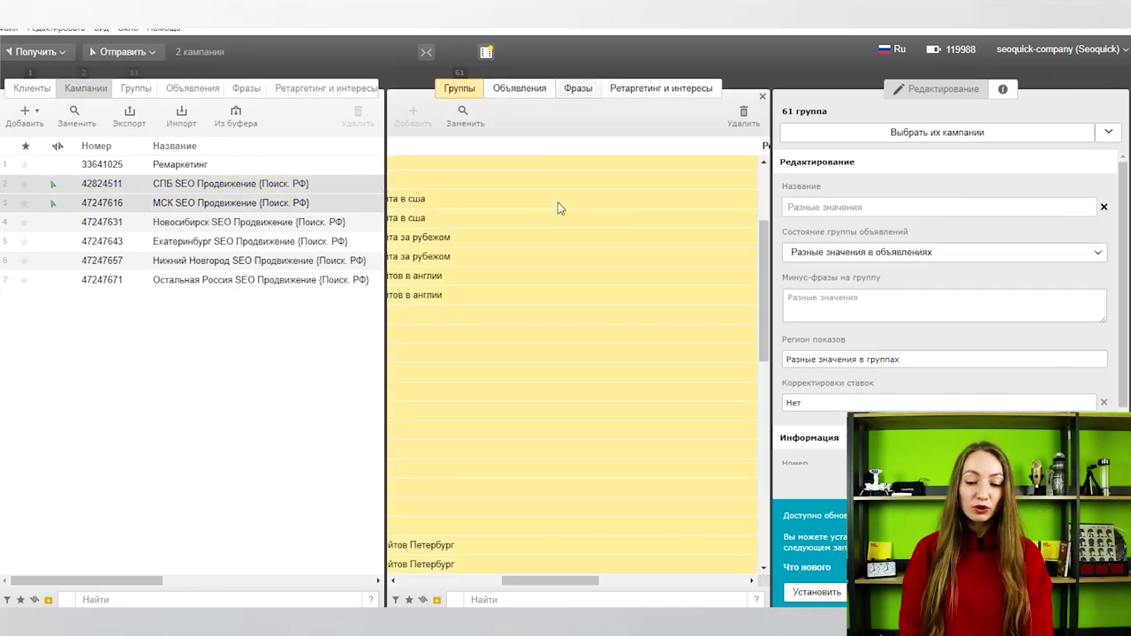
key(ctrl+3)
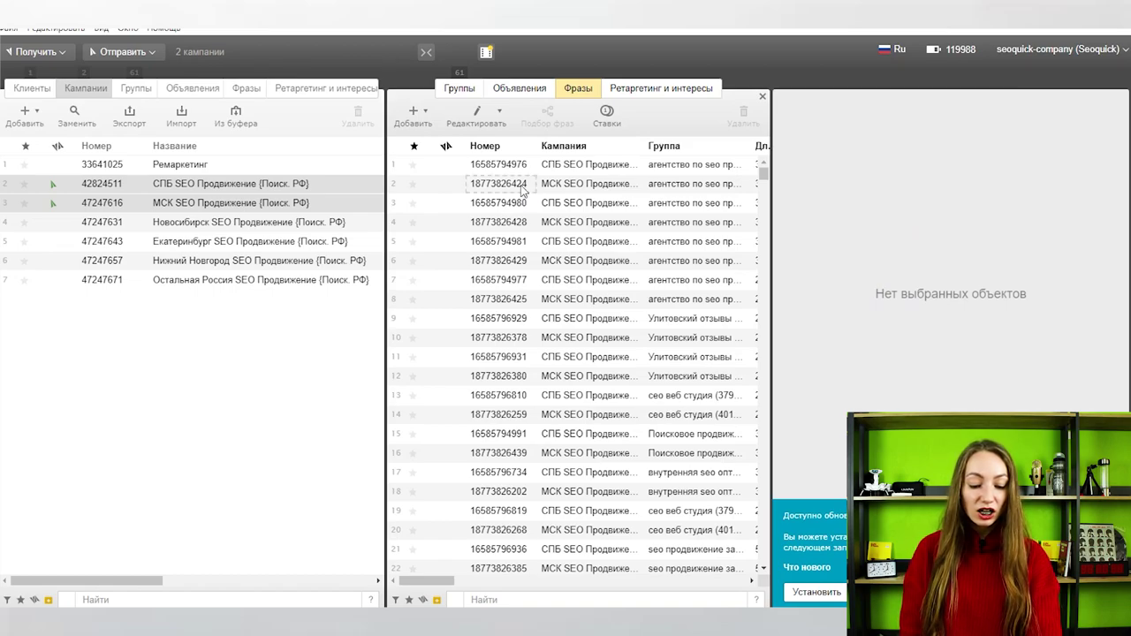
key(ctrl+a)
click(489, 128)
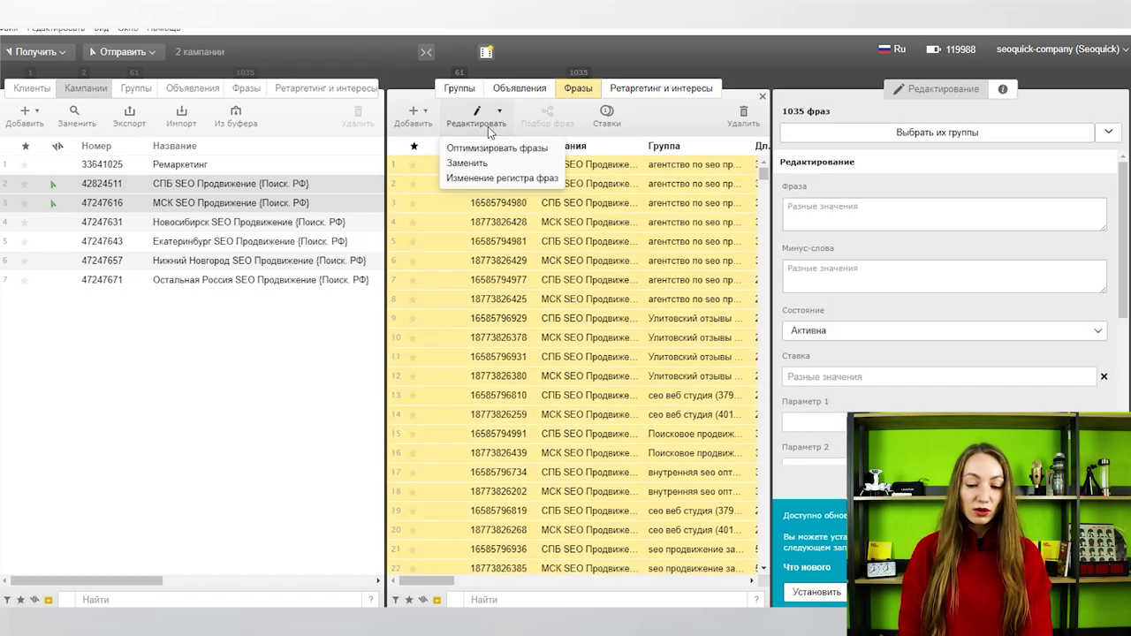
click(504, 150)
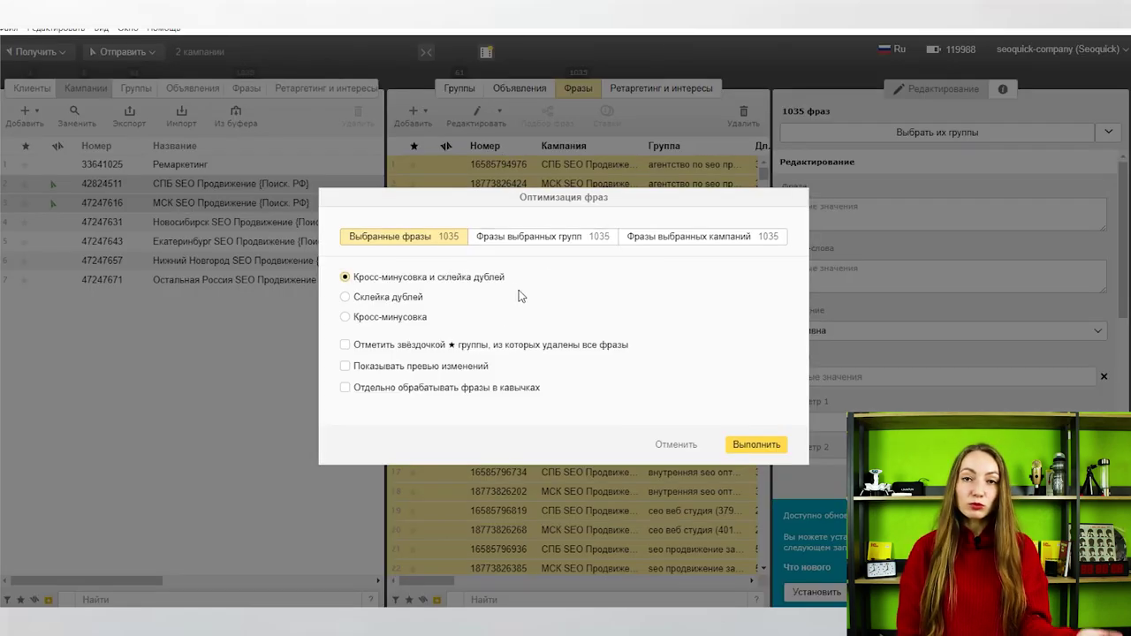
click(757, 444)
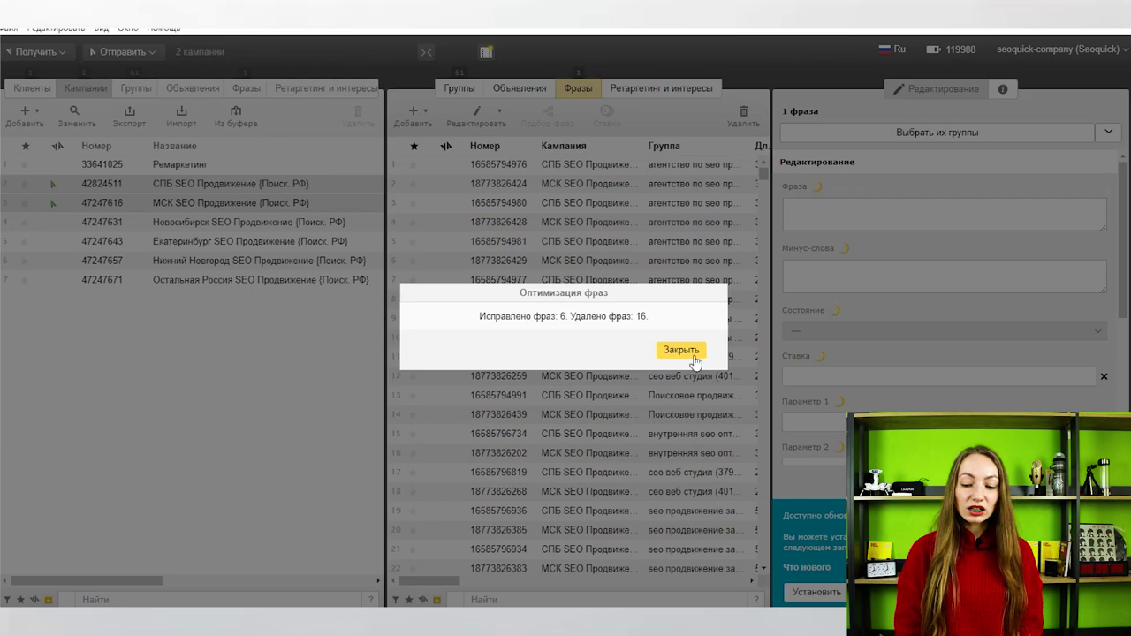
click(690, 351)
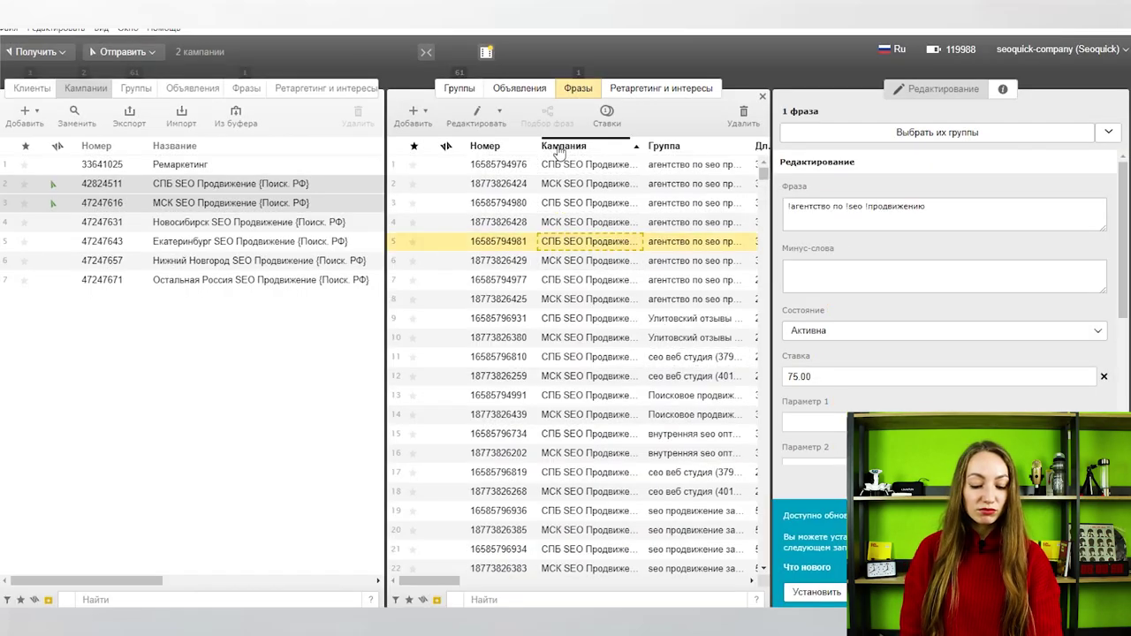
key(ctrl+a)
click(477, 114)
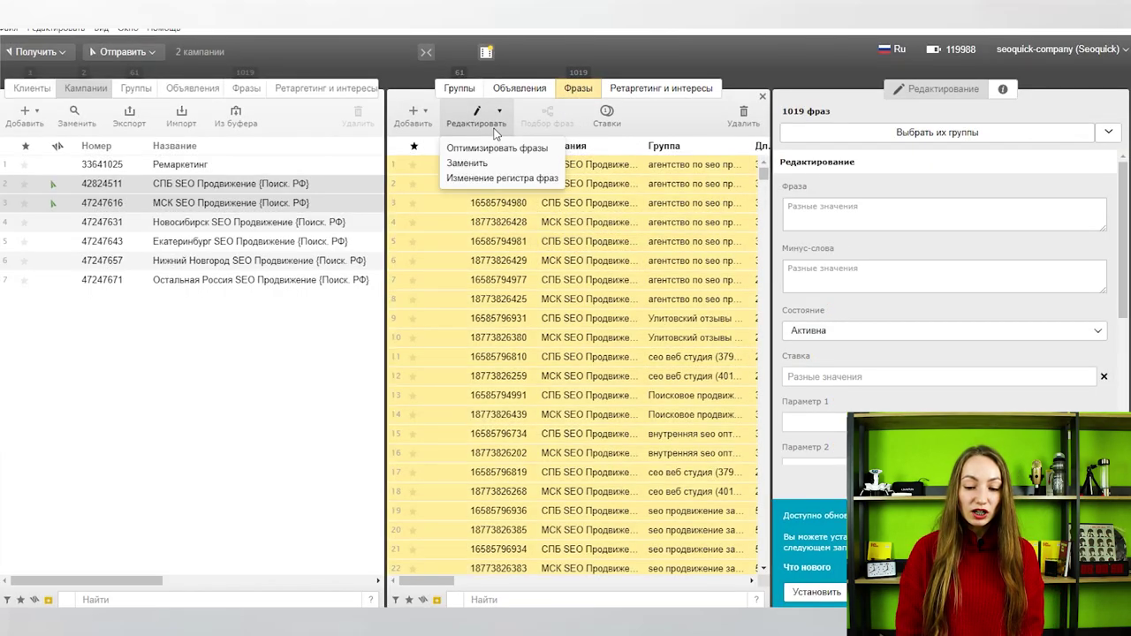
click(505, 165)
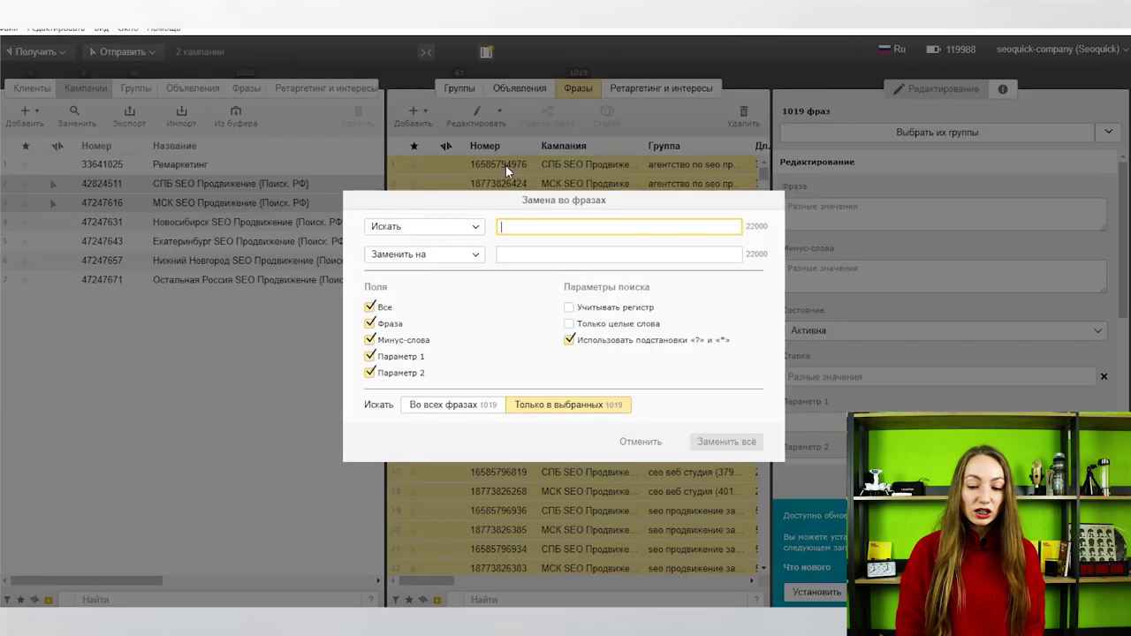
click(392, 317)
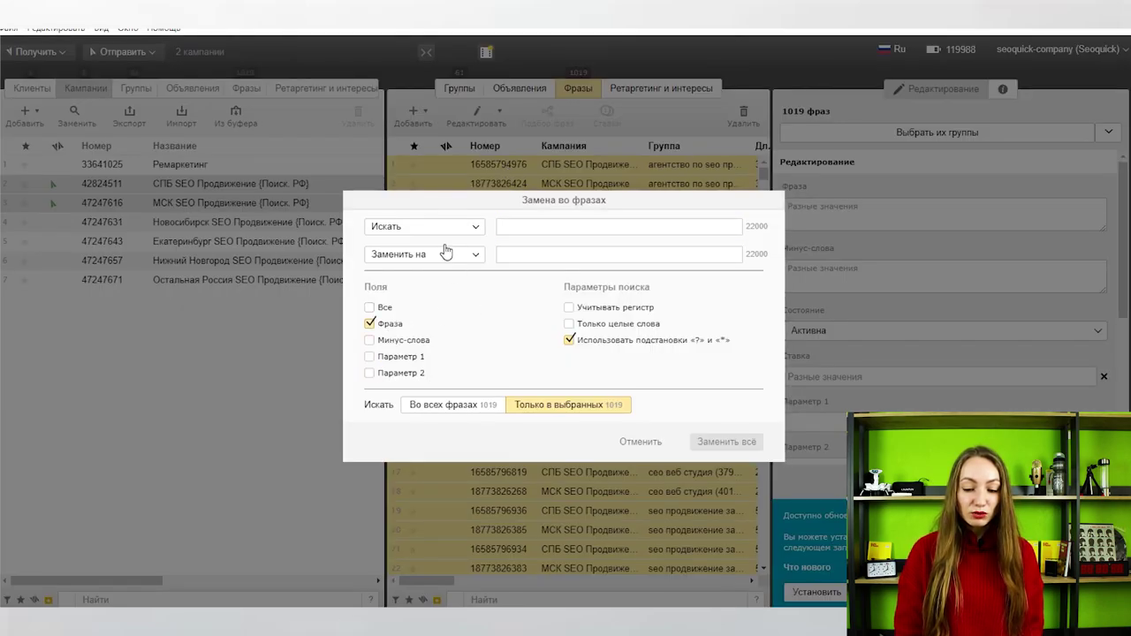
click(515, 229)
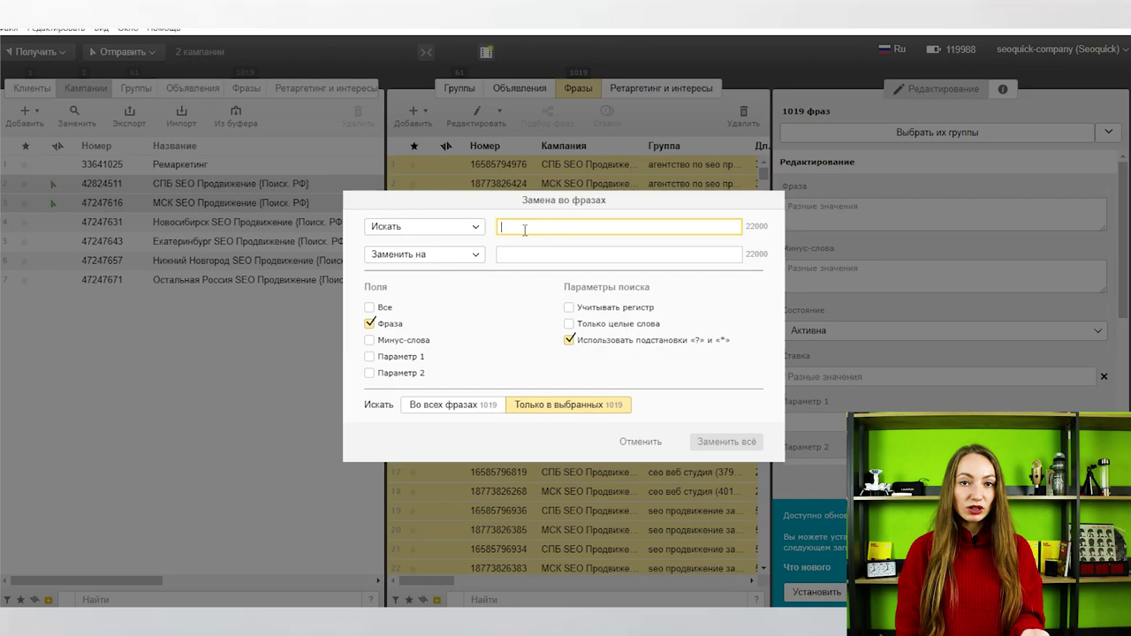
click(640, 442)
Open the letter-case change option for all selected phrases of the two campaigns.
click(477, 117)
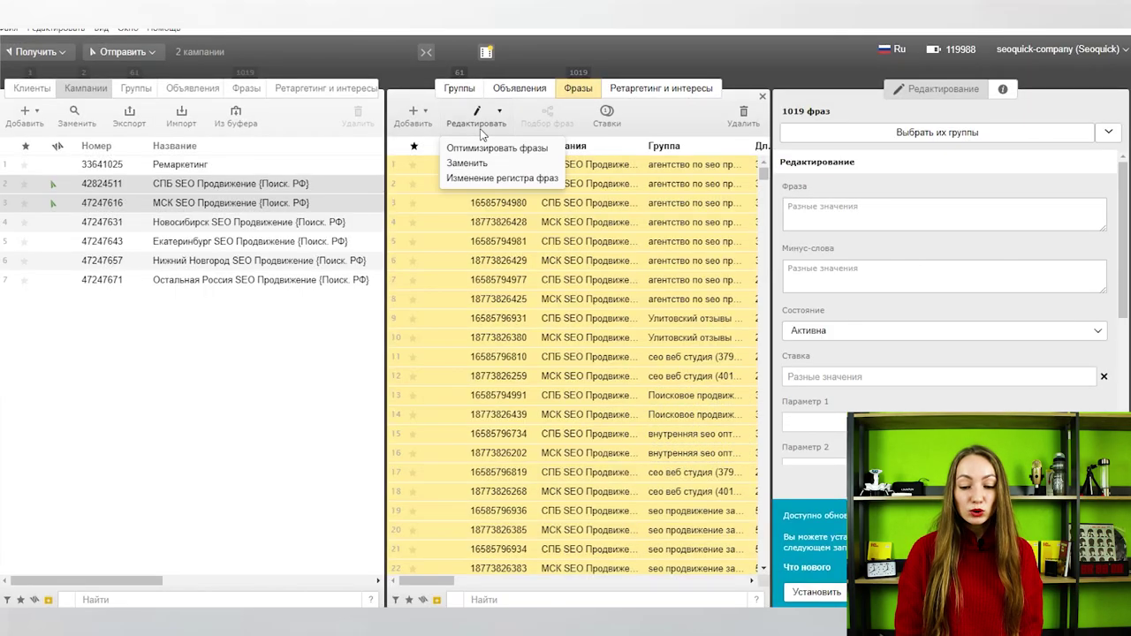
click(515, 179)
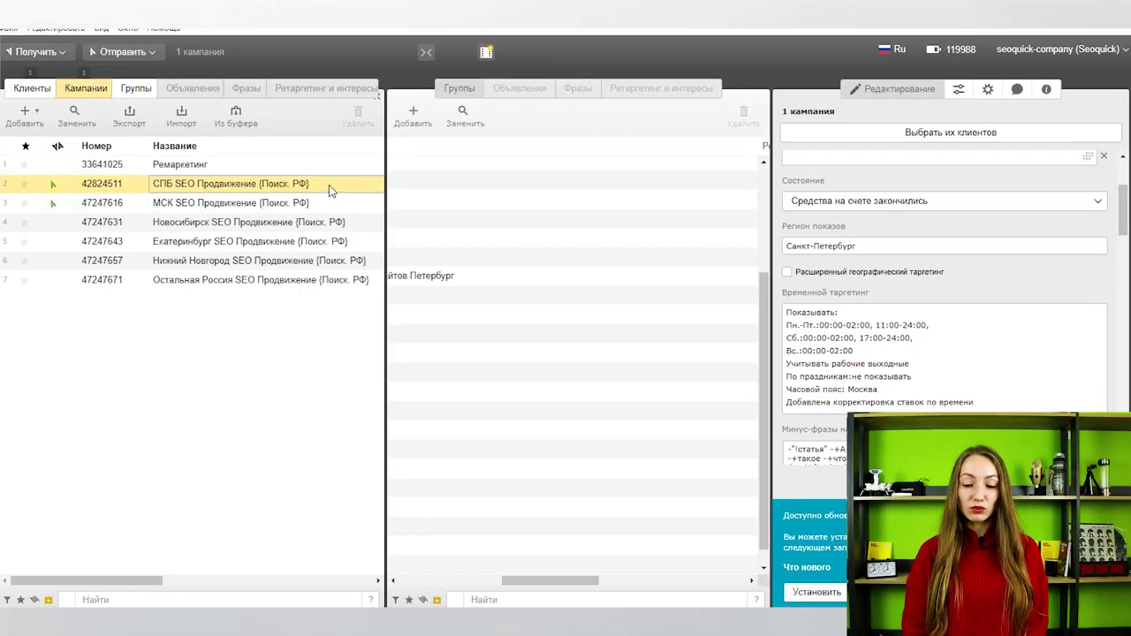
Open the time targeting and the display region settings of the СПБ SEO Продвижение campaign.
click(329, 184)
click(896, 348)
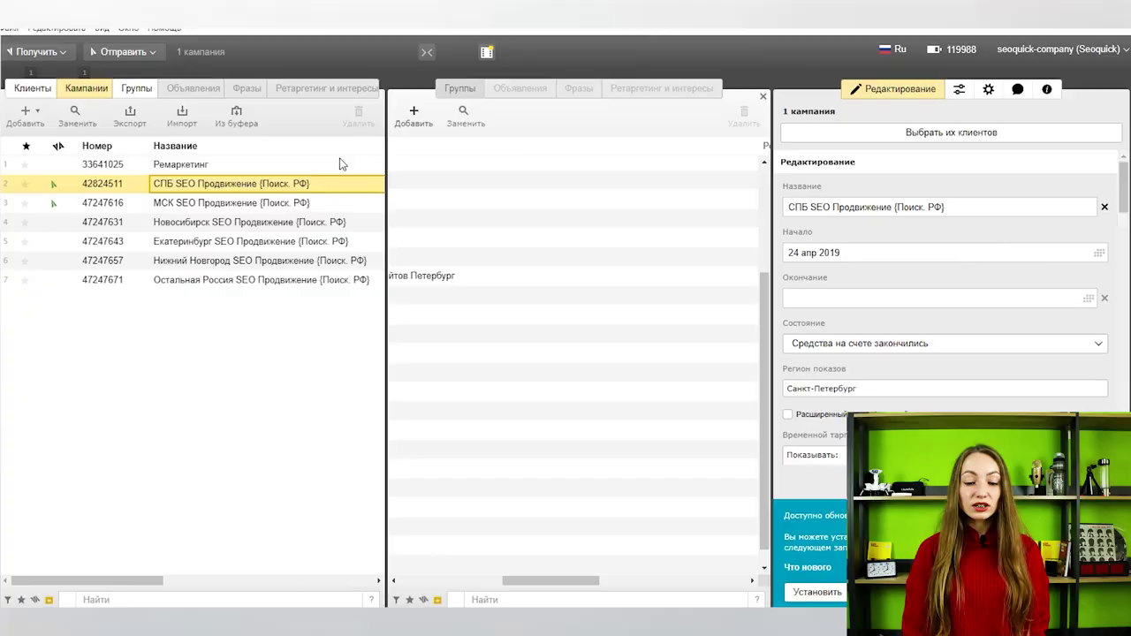
click(295, 185)
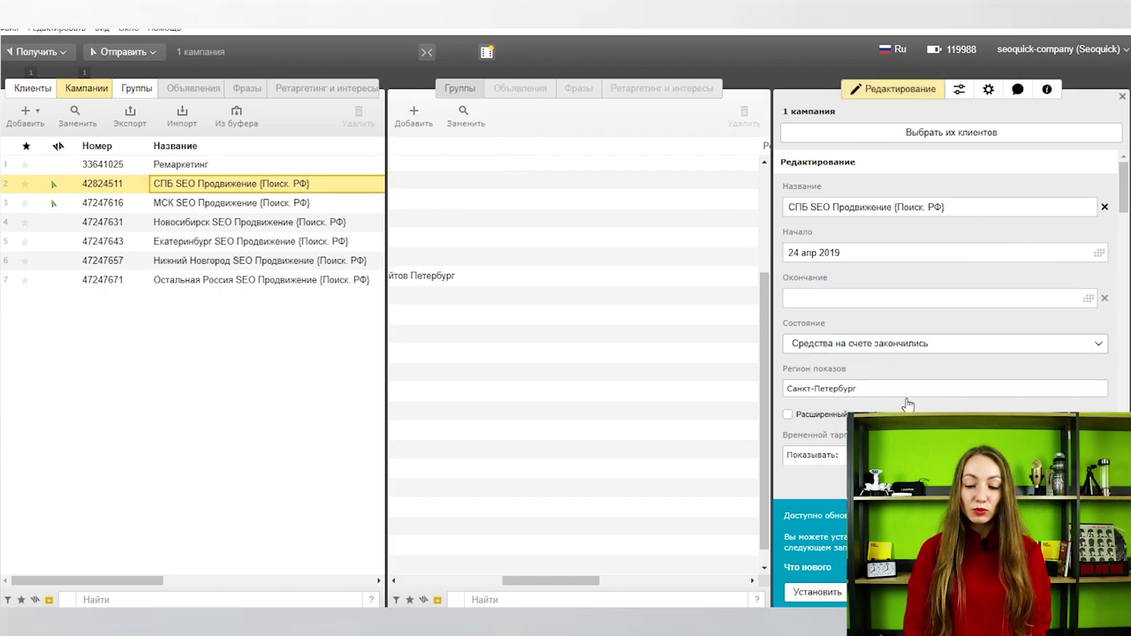
click(845, 390)
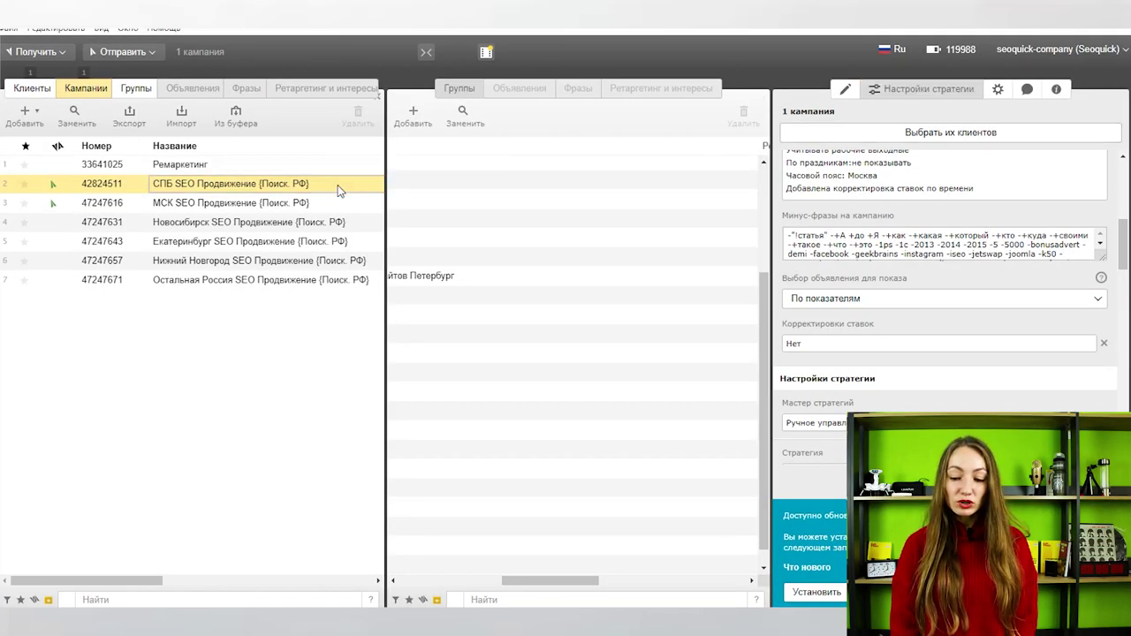
Add a gender and age bid adjustment of 100% for men of any age to the СПБ SEO Продвижение campaign.
click(339, 191)
click(839, 347)
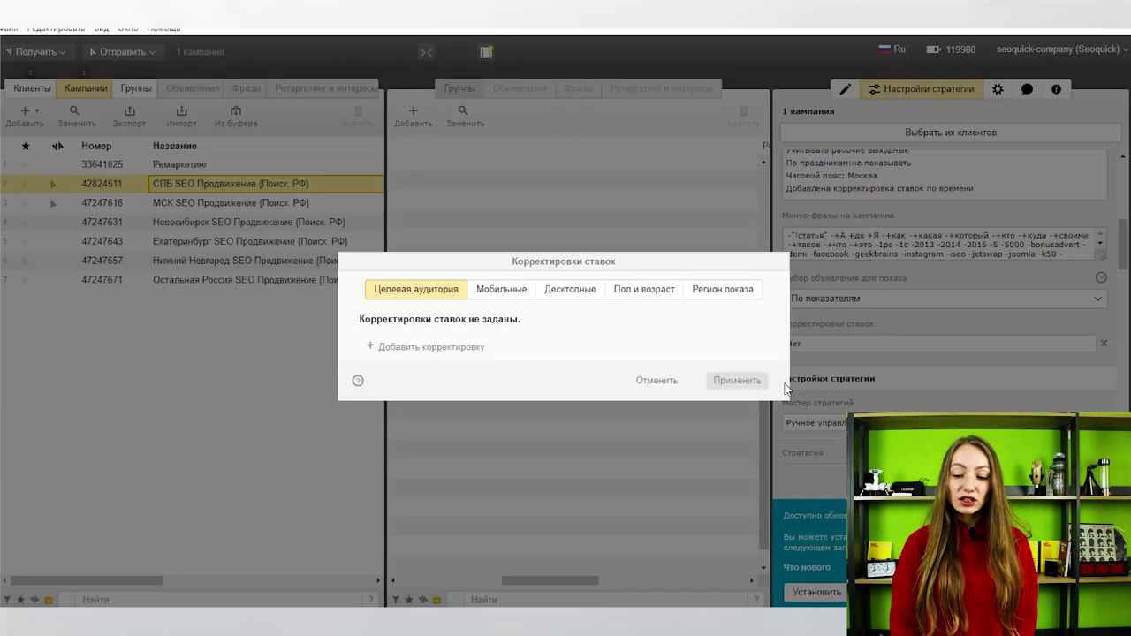
click(644, 292)
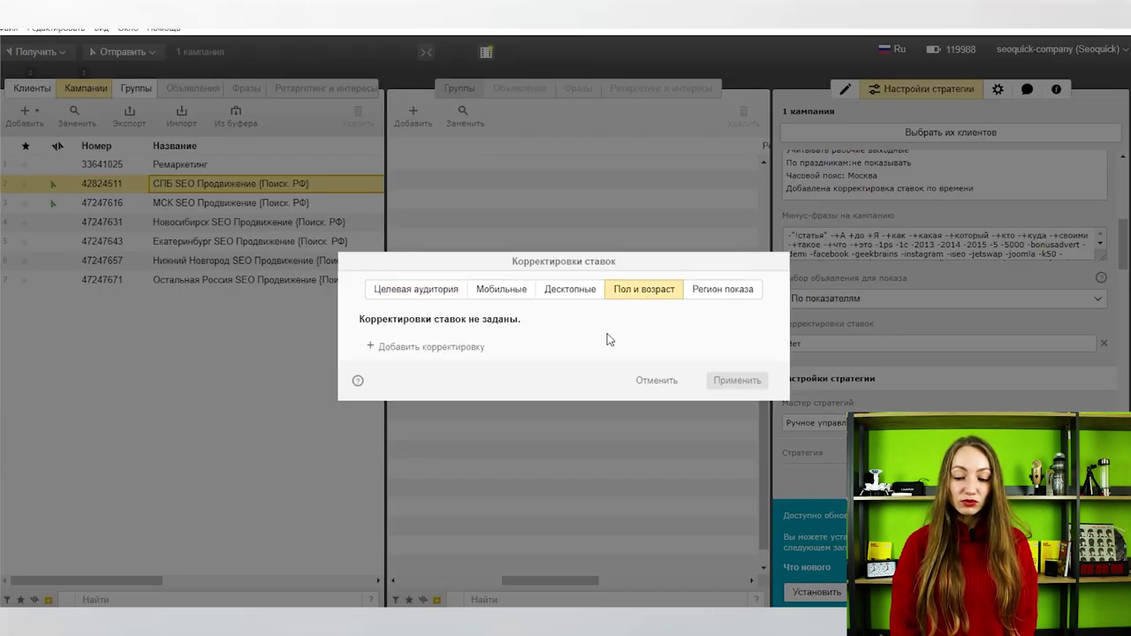
click(404, 350)
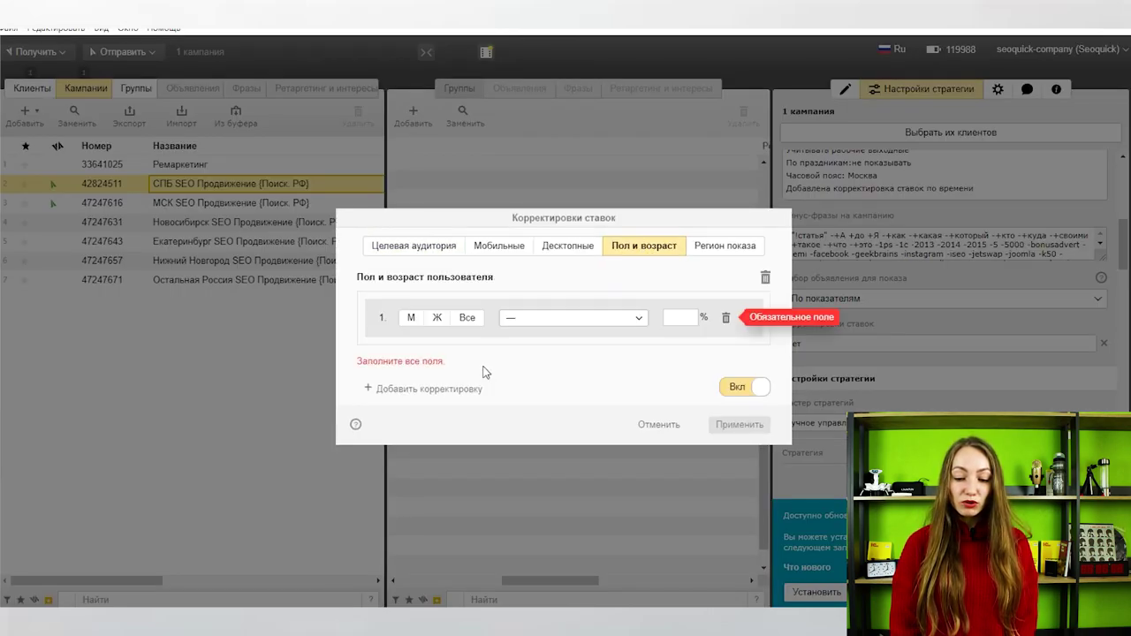
click(411, 320)
click(608, 332)
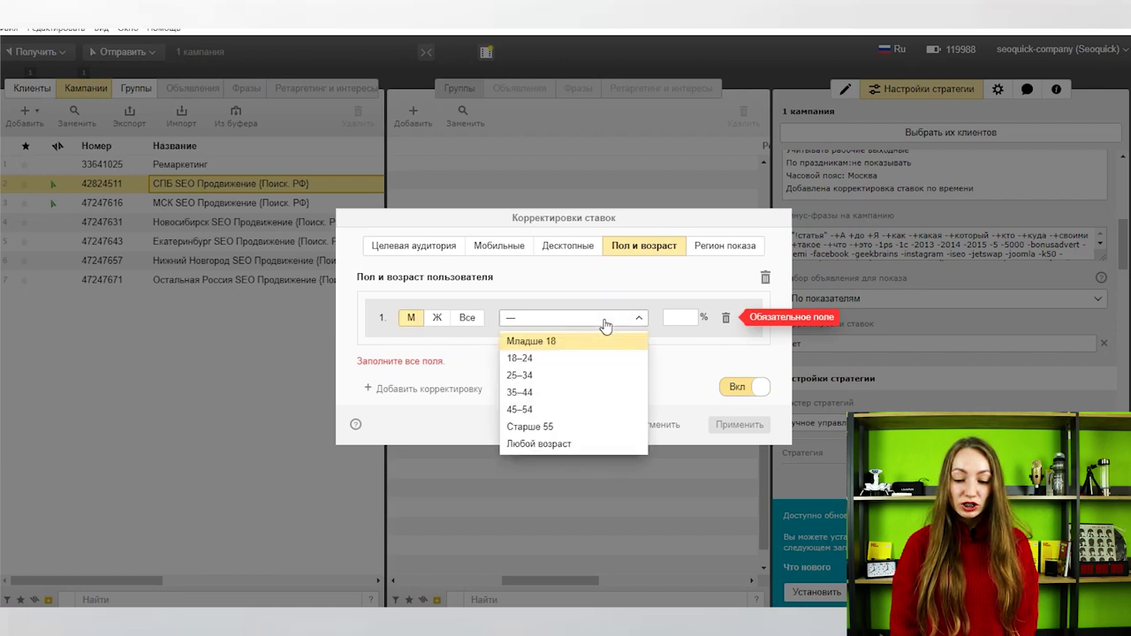
click(560, 446)
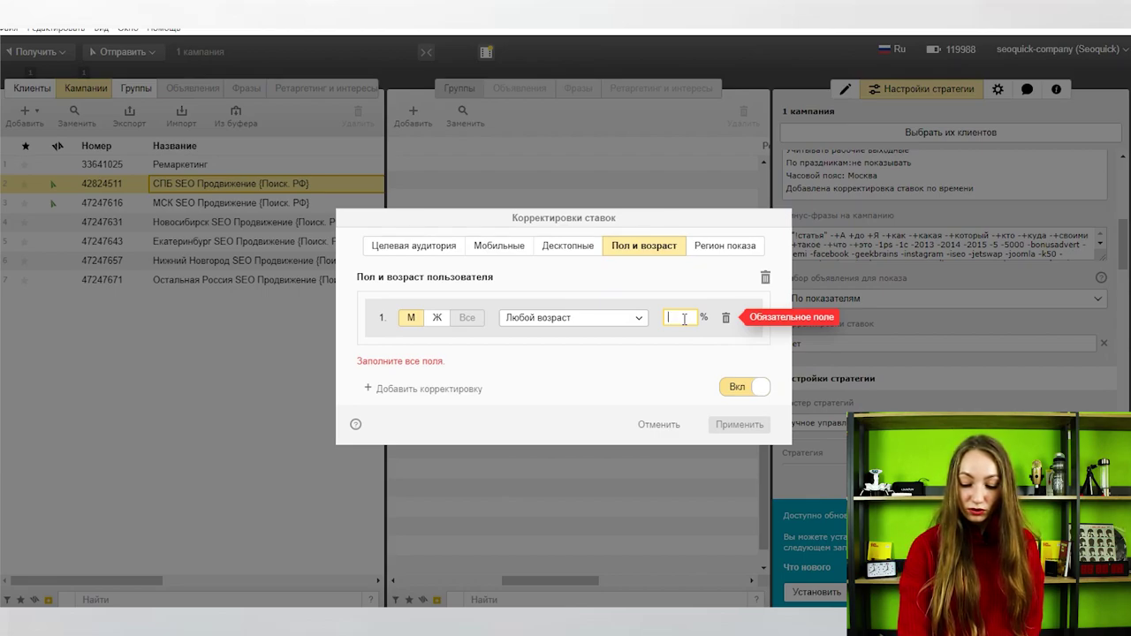
text(100)
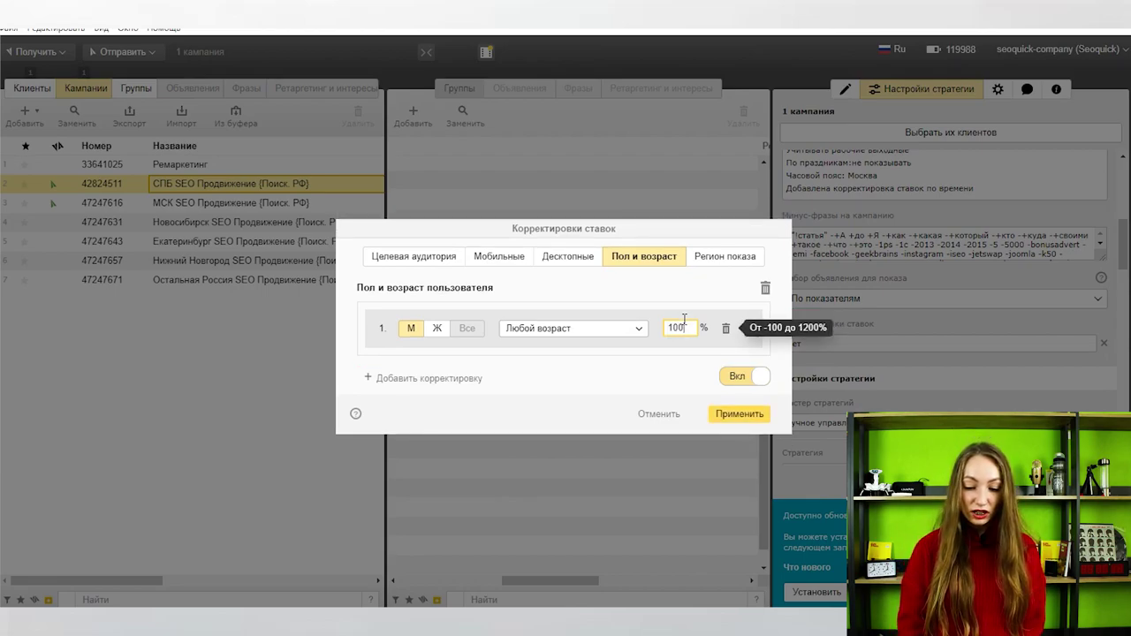
click(744, 415)
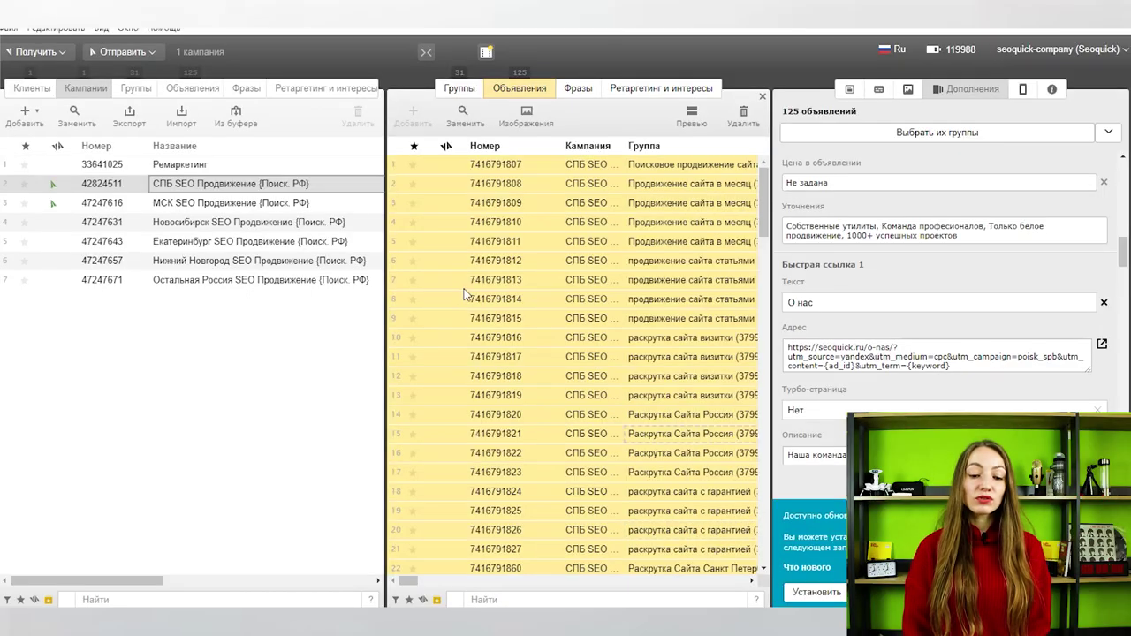
Select all ads in all groups of the СПБ SEO Продвижение campaign for bulk editing.
click(490, 167)
double_click(558, 210)
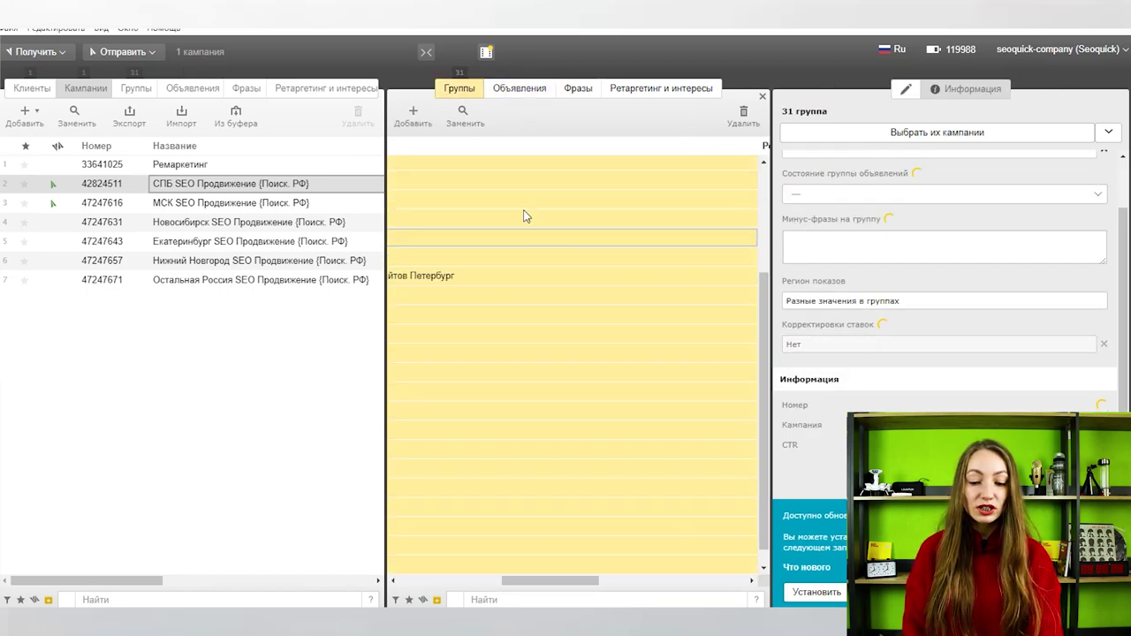
click(537, 94)
click(535, 224)
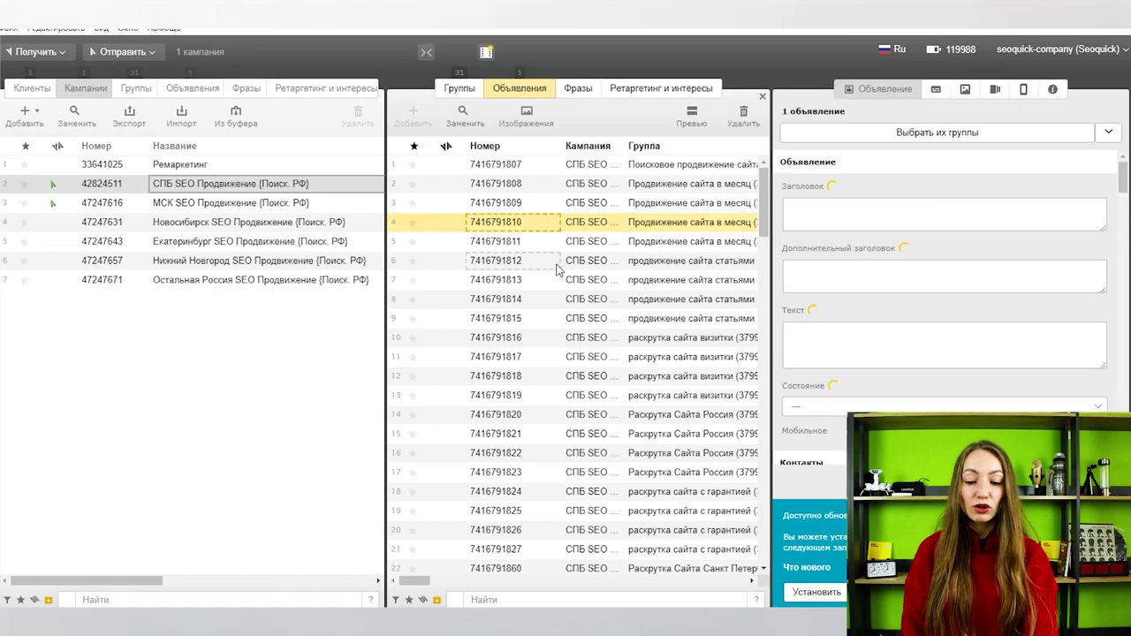
key(ctrl+a)
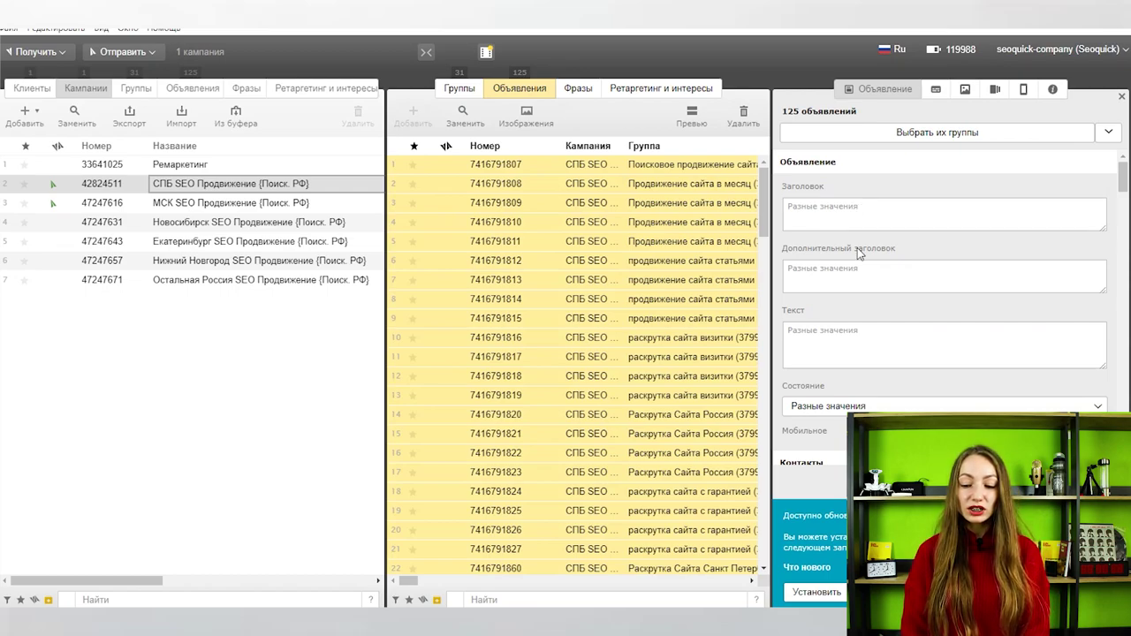
View the state options available for all the selected ads without changing their state.
scroll(851, 336, down, 2)
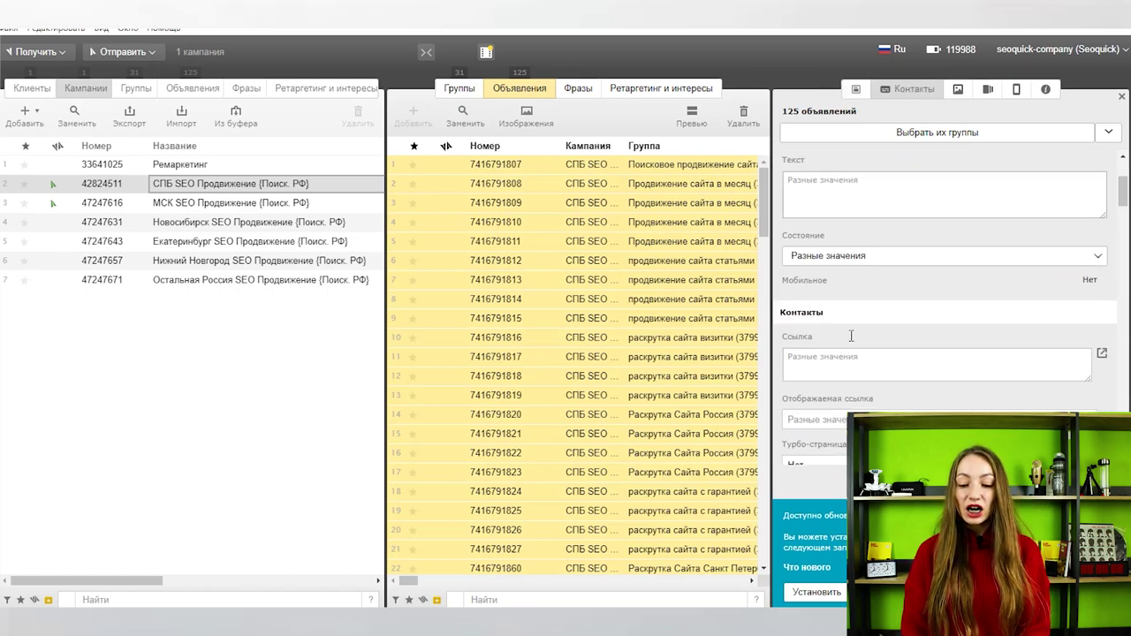
scroll(848, 318, down, 1)
click(869, 195)
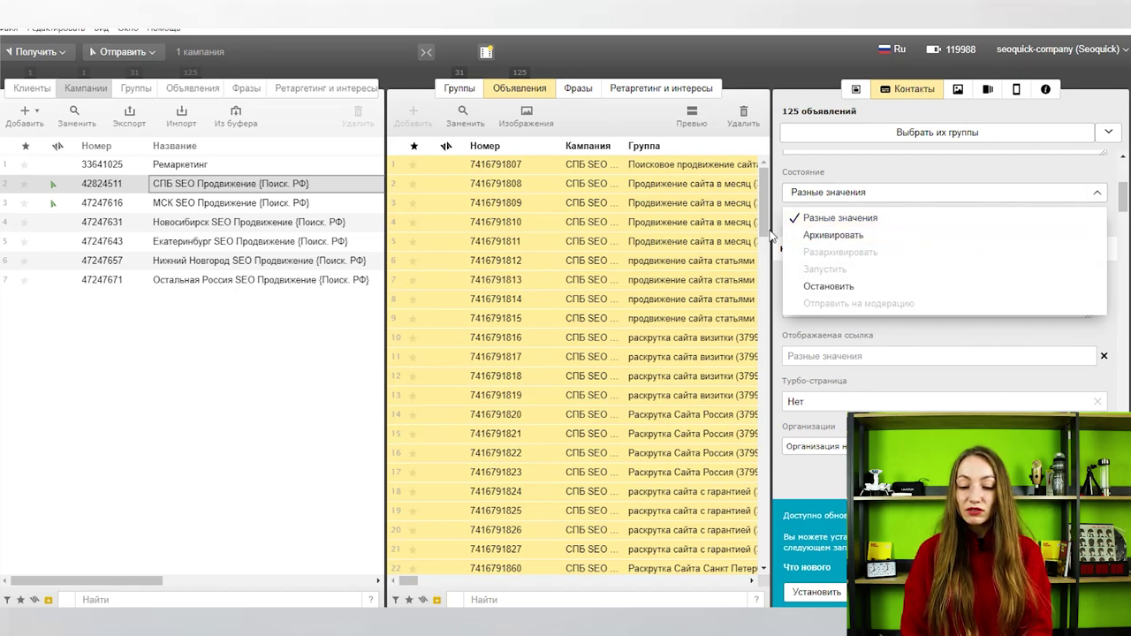
click(895, 168)
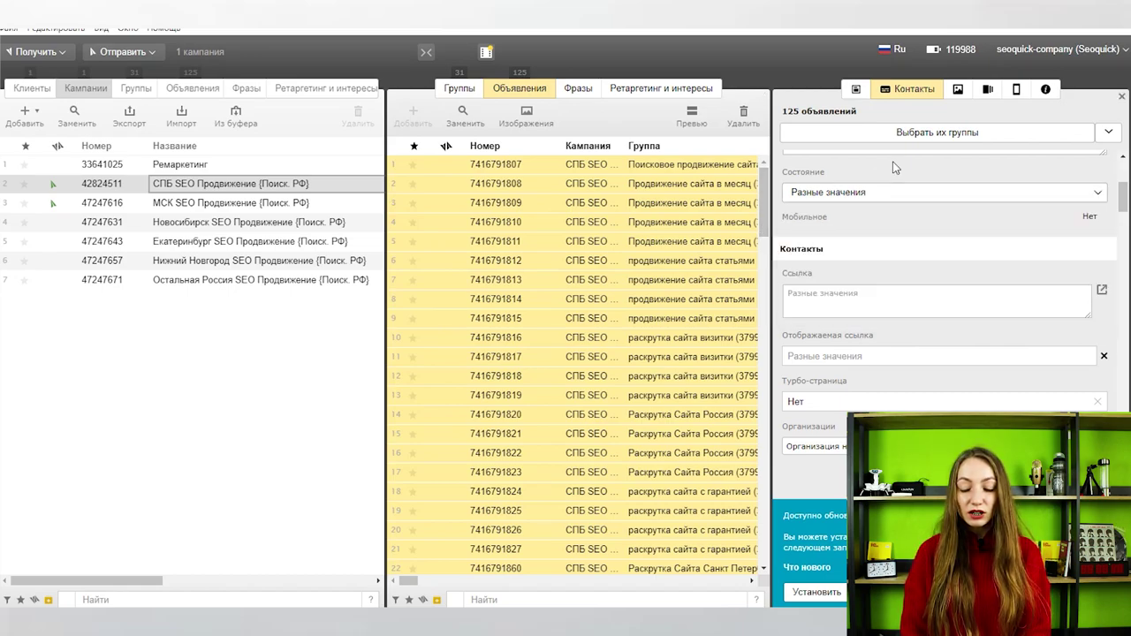
Examine the selected ads' shared link, display link, image, business card, callout and quick link settings.
click(853, 302)
scroll(862, 296, down, 2)
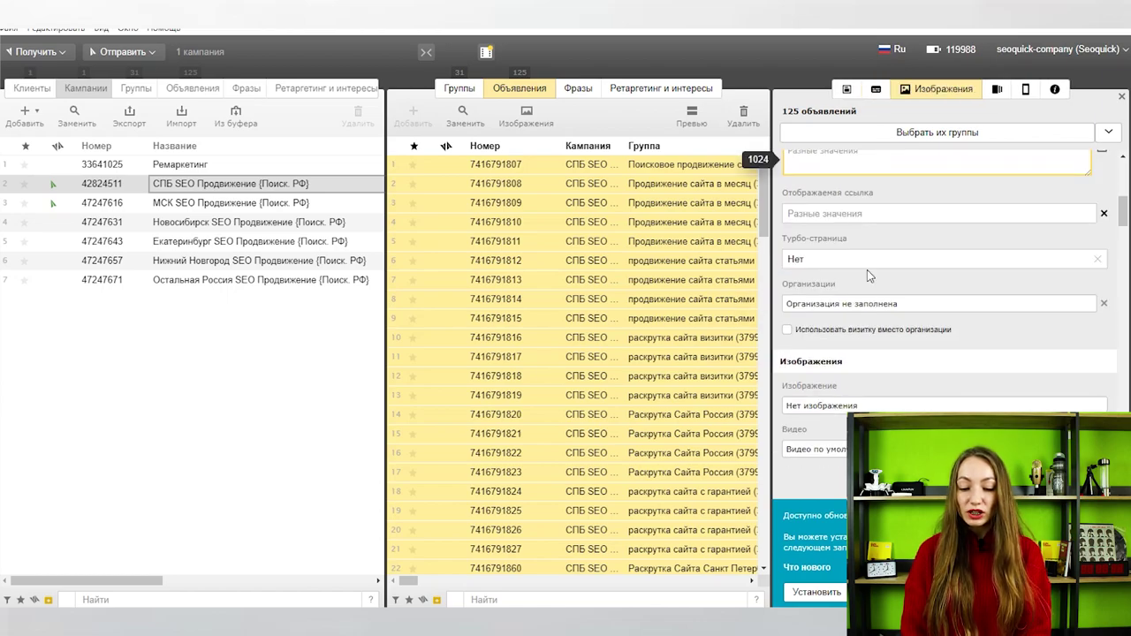
click(884, 213)
scroll(854, 331, down, 3)
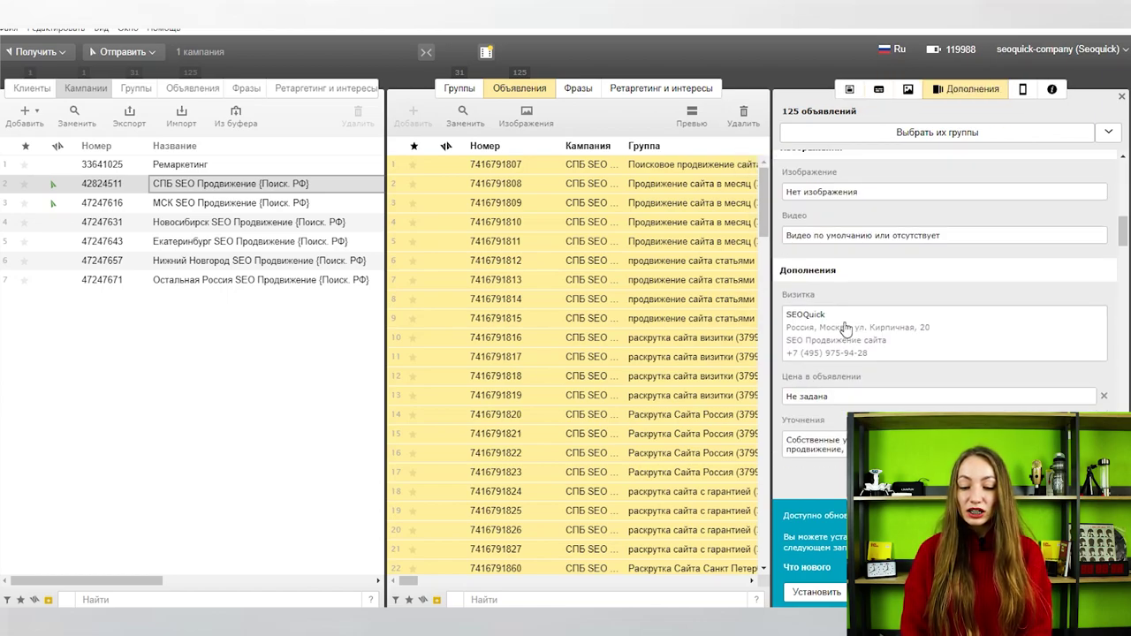
scroll(849, 309, down, 1)
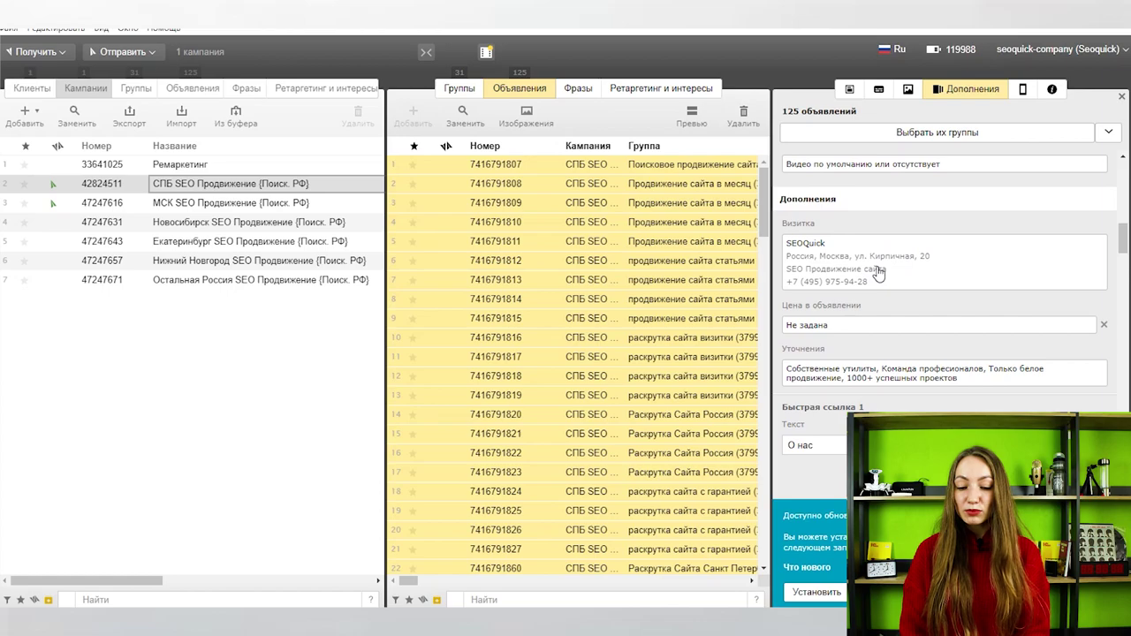
scroll(879, 334, down, 1)
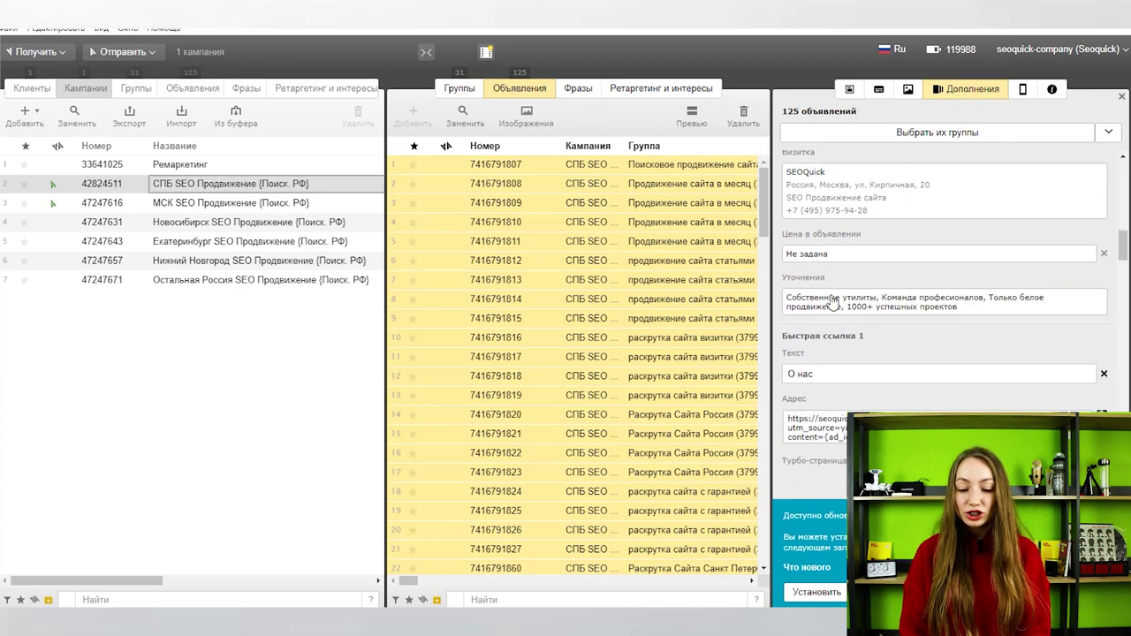
scroll(910, 387, down, 4)
scroll(910, 387, down, 10)
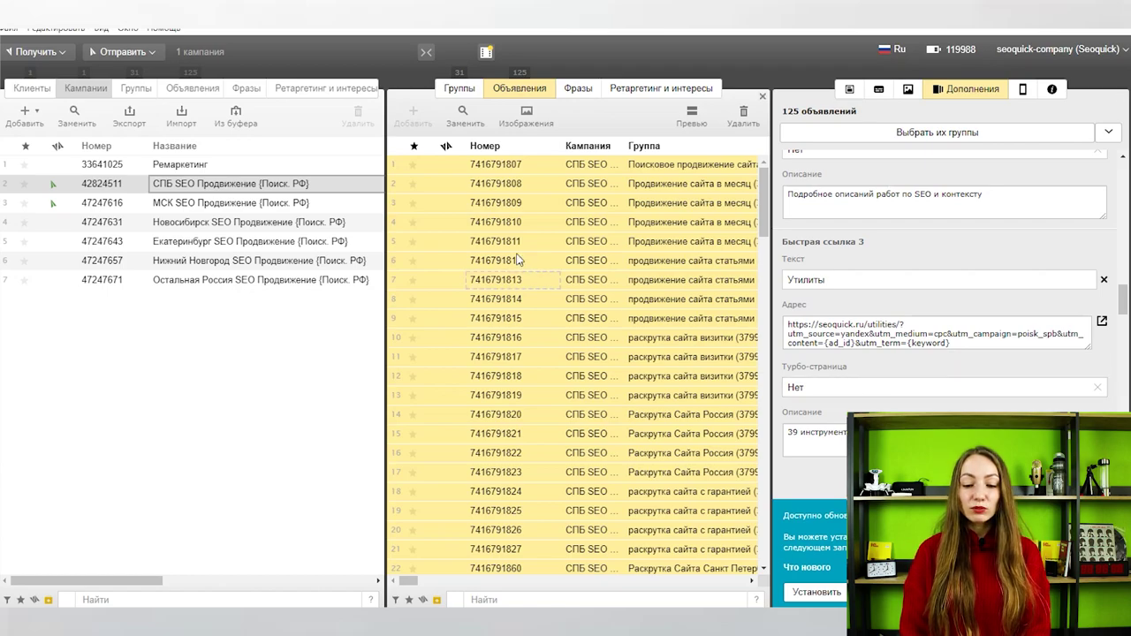
Open the text replacement for the selected ads and restrict it to the Заголовок field.
click(462, 117)
click(385, 244)
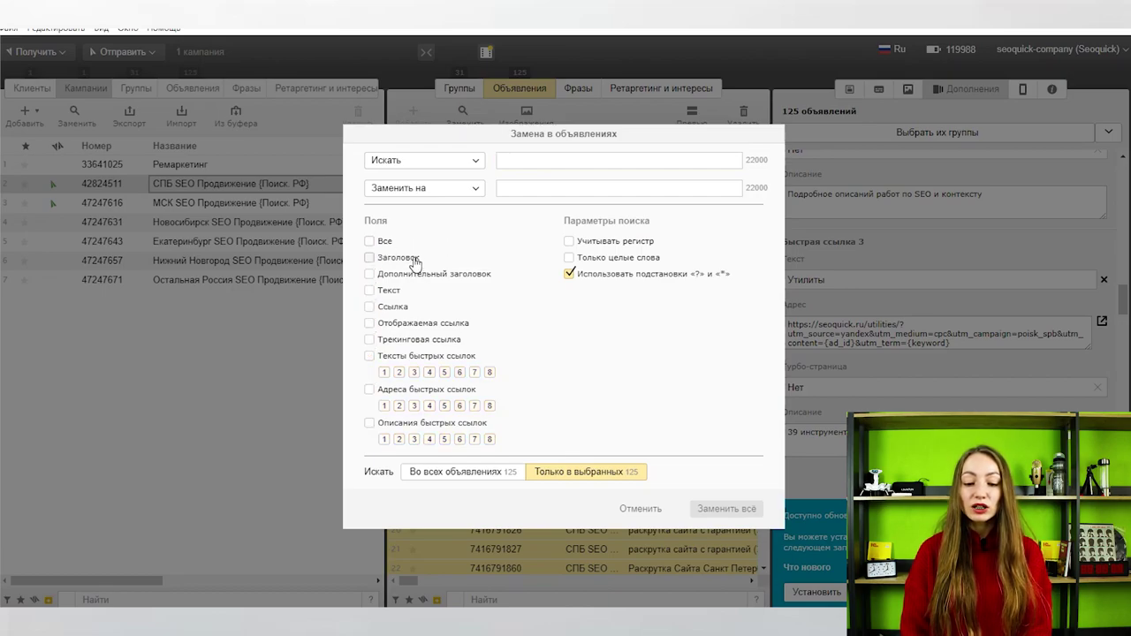
click(510, 159)
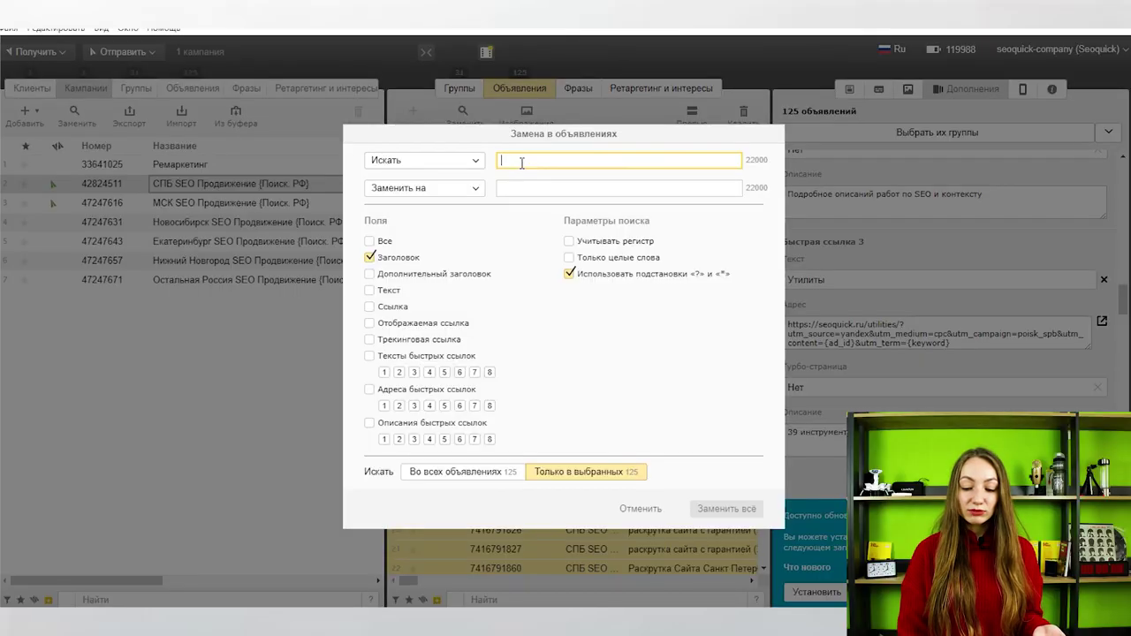
click(583, 297)
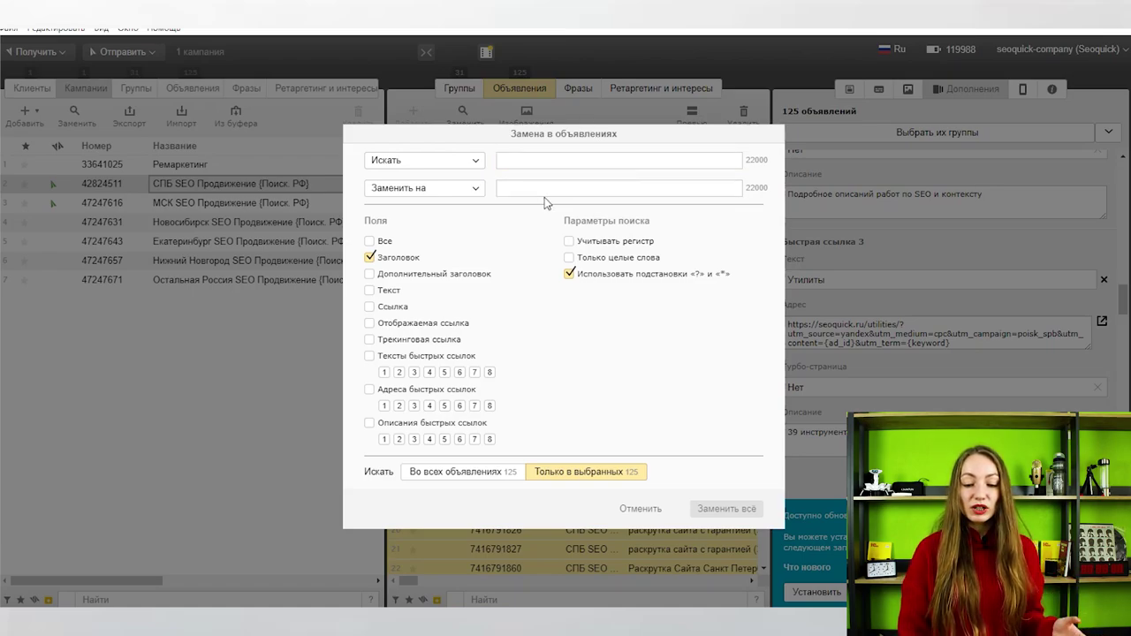